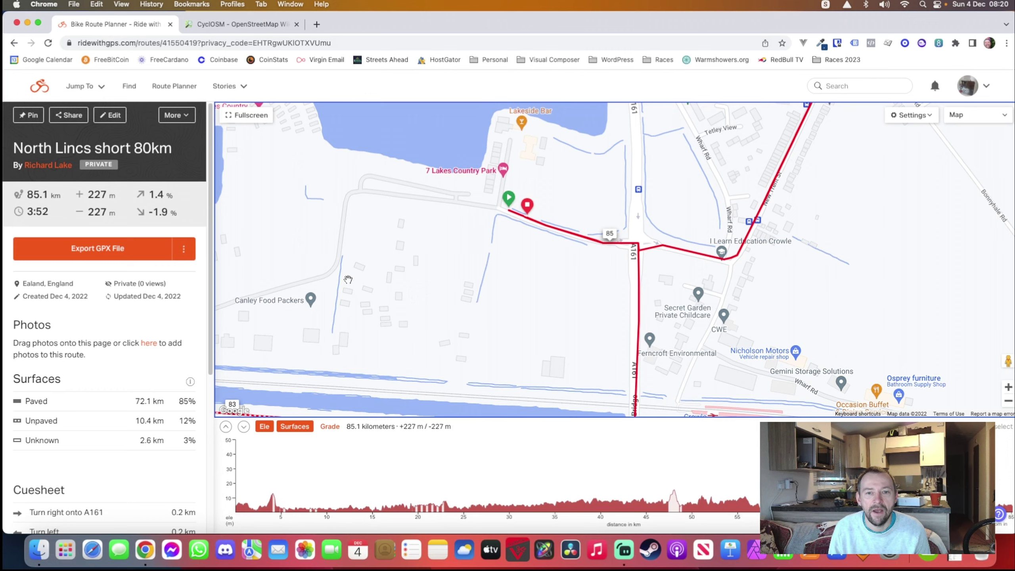
Step: Open the North Lincs short 80km route for editing
scroll(329, 392, "down", 2)
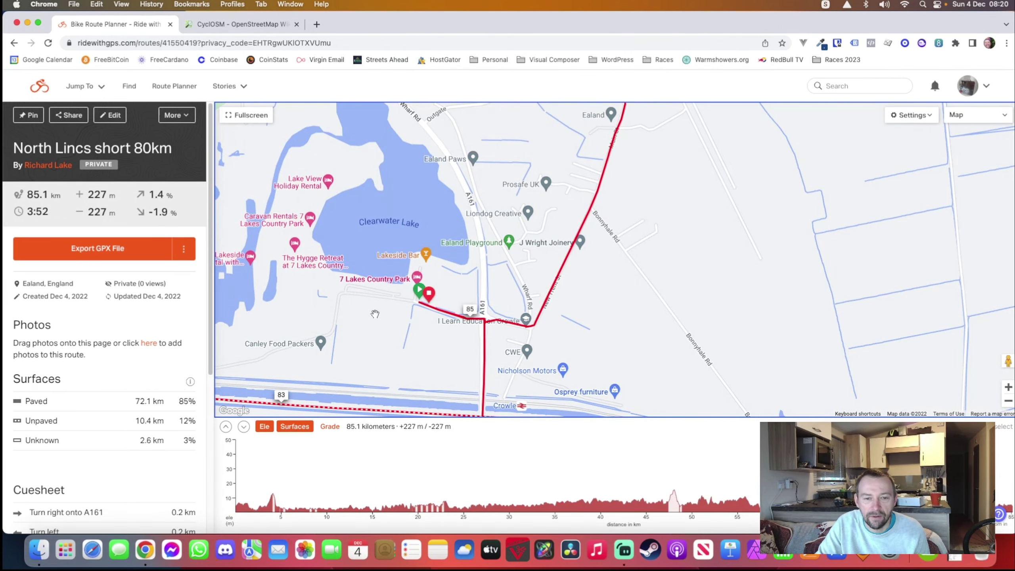
left_click_drag(449, 278, 498, 251)
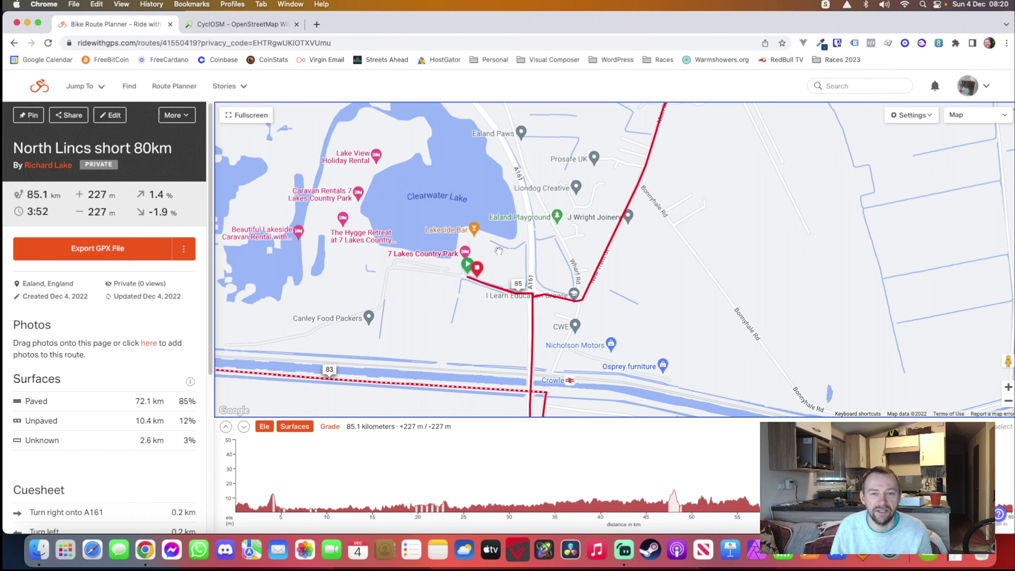
left_click(109, 116)
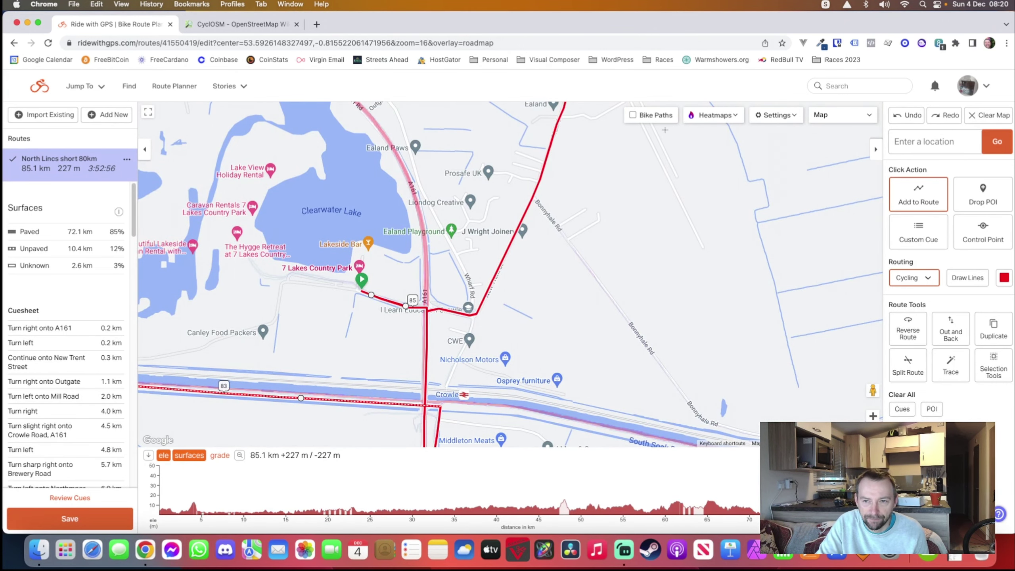
Step: Switch the base map to OSM Cycle, followed by OSM Outdoor, to compare the two styles around the route's start
left_click(831, 120)
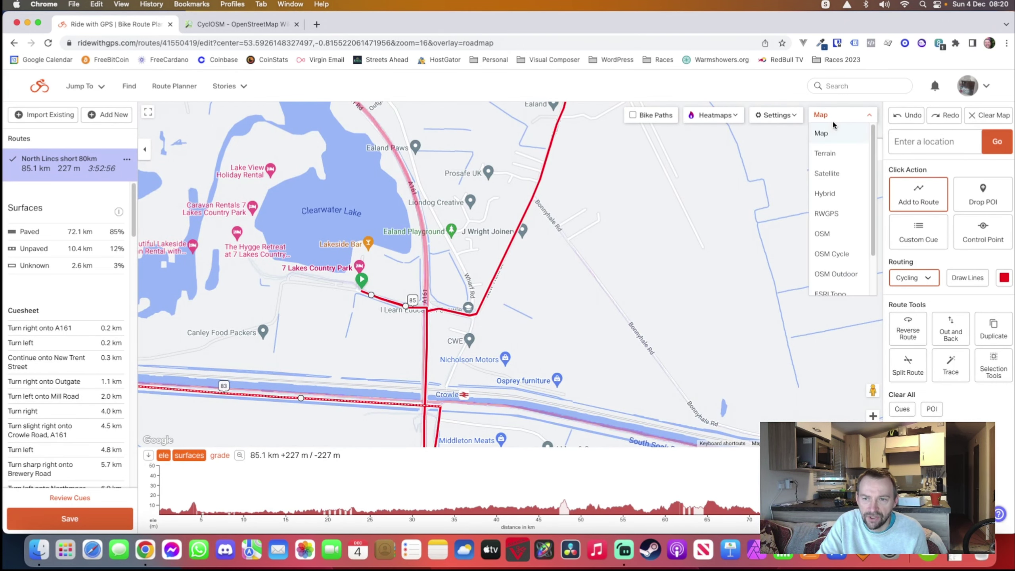
left_click(840, 256)
left_click(834, 117)
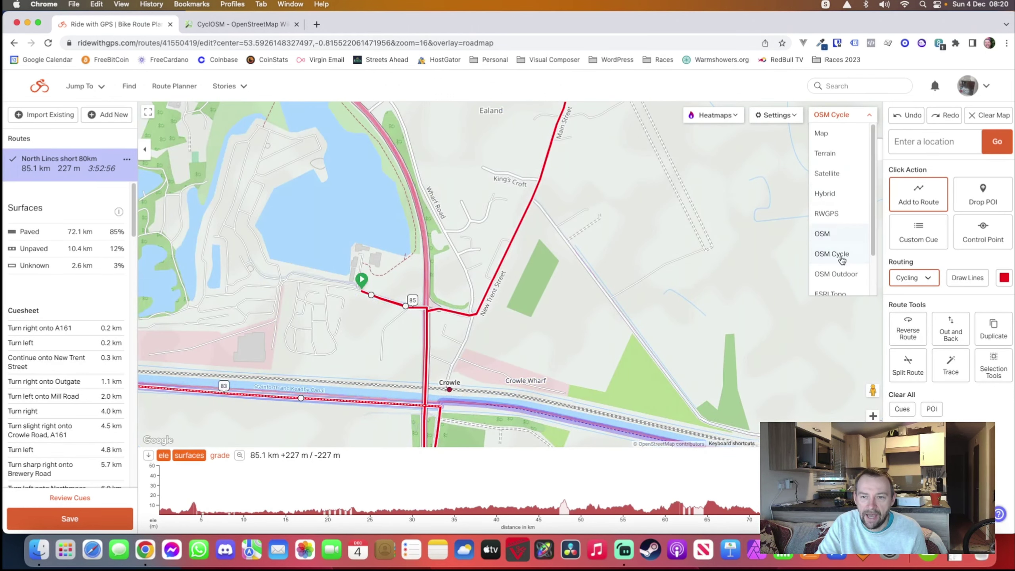
left_click(836, 274)
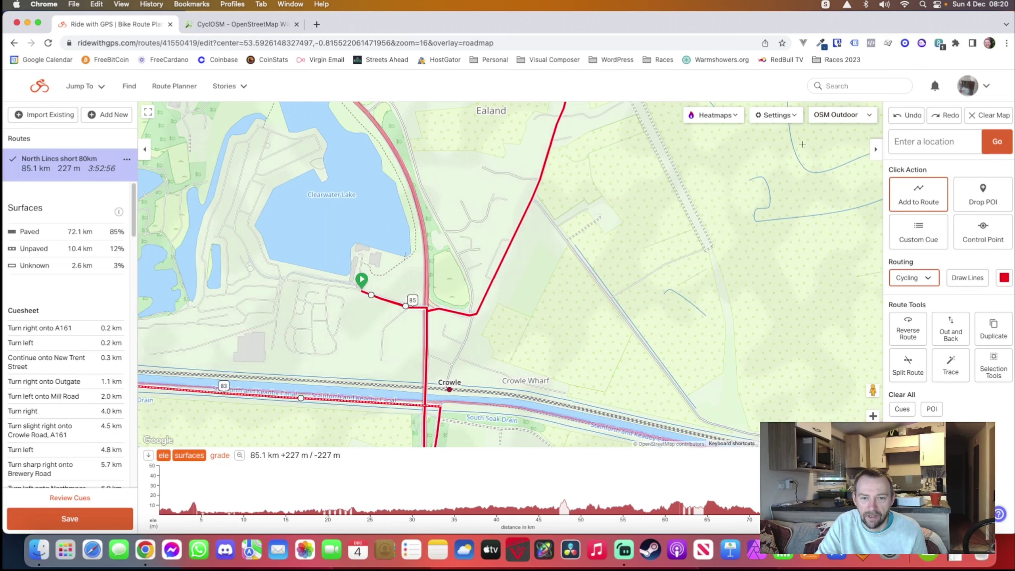
left_click_drag(676, 220, 724, 256)
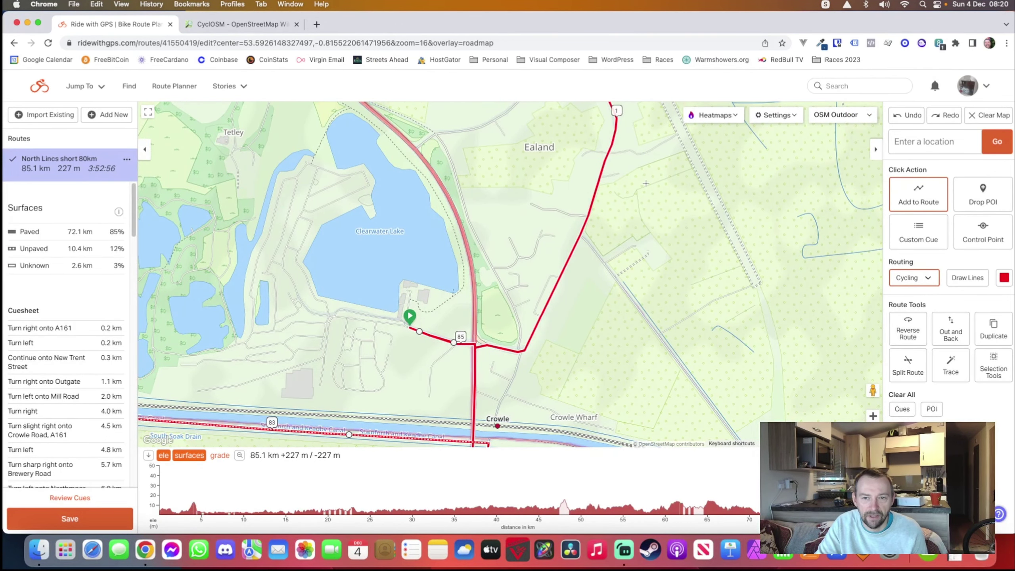
Step: Start a new blank route in the Route Planner and set its base map to OSM Cycle
left_click(174, 86)
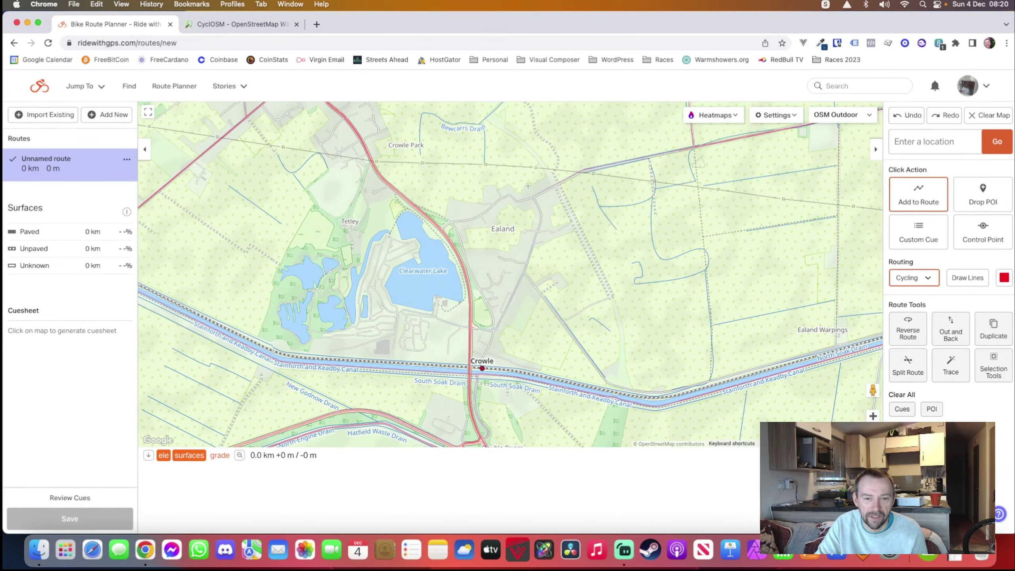
left_click(819, 118)
left_click(842, 253)
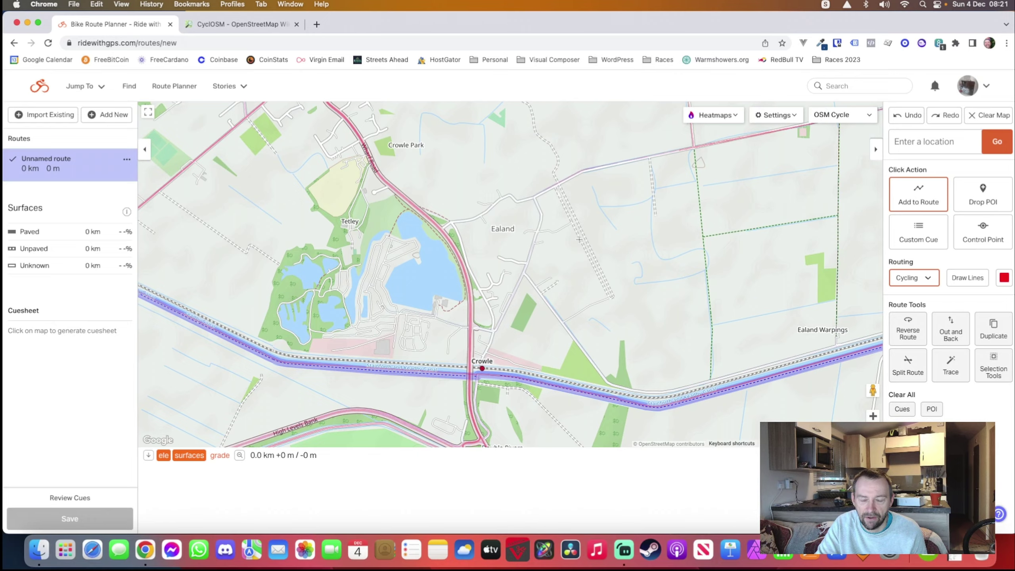
Step: Turn off the Global Heatmap overlay so only the OSM Cycle map shows
scroll(579, 239, "up", 2)
left_click(714, 114)
left_click(722, 144)
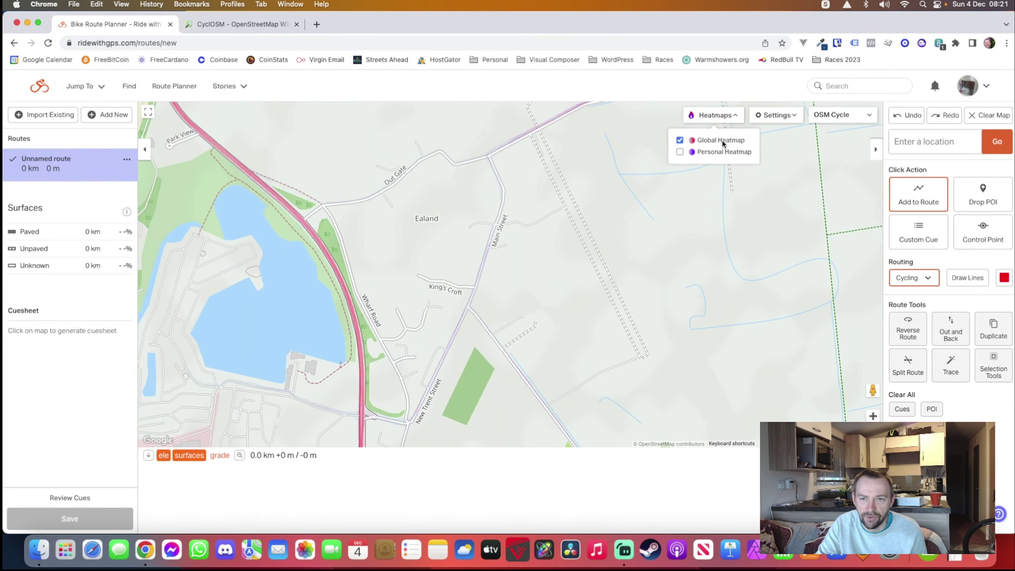
left_click(722, 144)
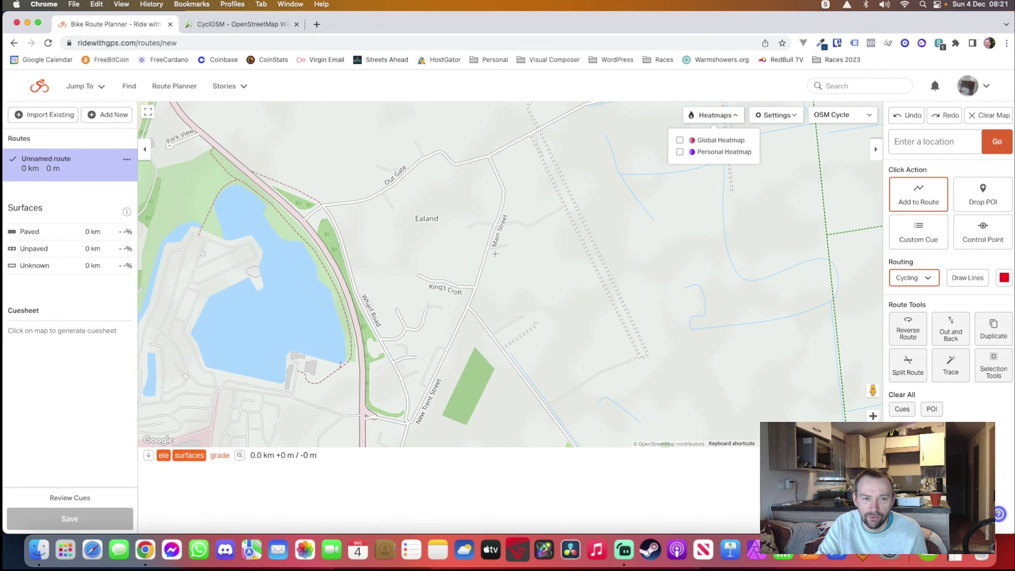
Step: Examine how roads, tracks and paths are drawn around Ealand and along Field Road east of Crowle
scroll(463, 355, "down", 3)
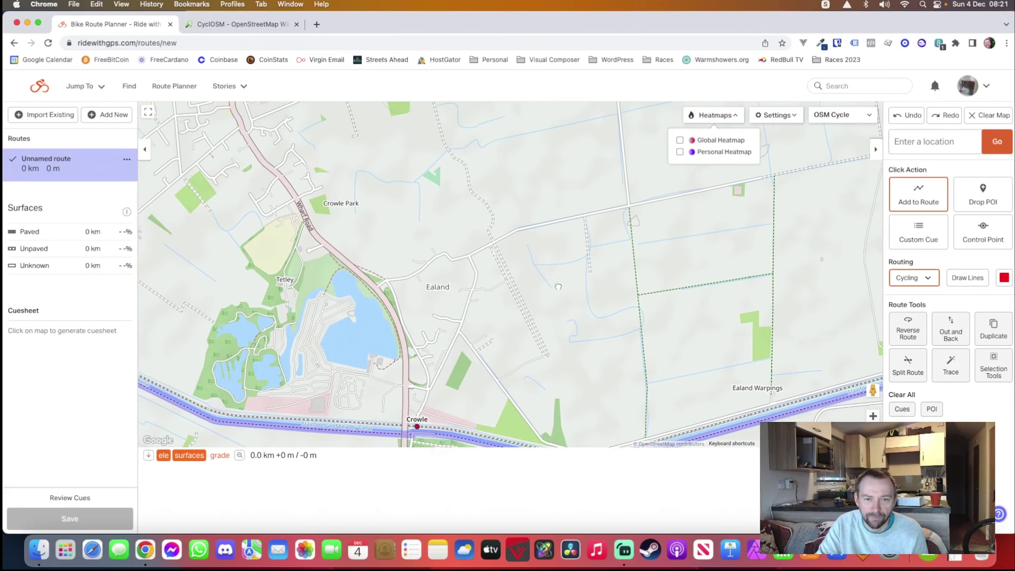
left_click_drag(558, 286, 476, 346)
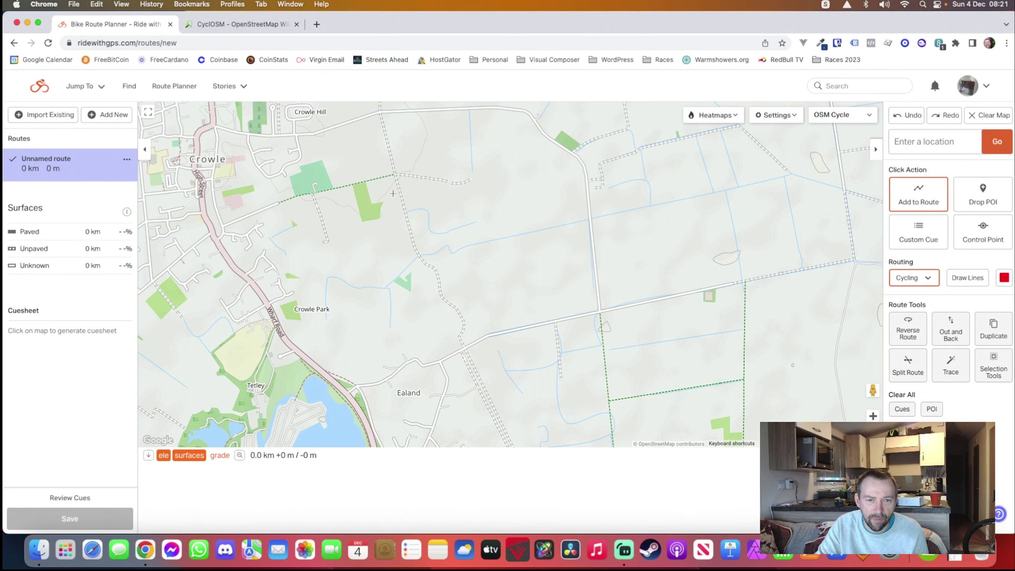
left_click_drag(393, 178, 417, 232)
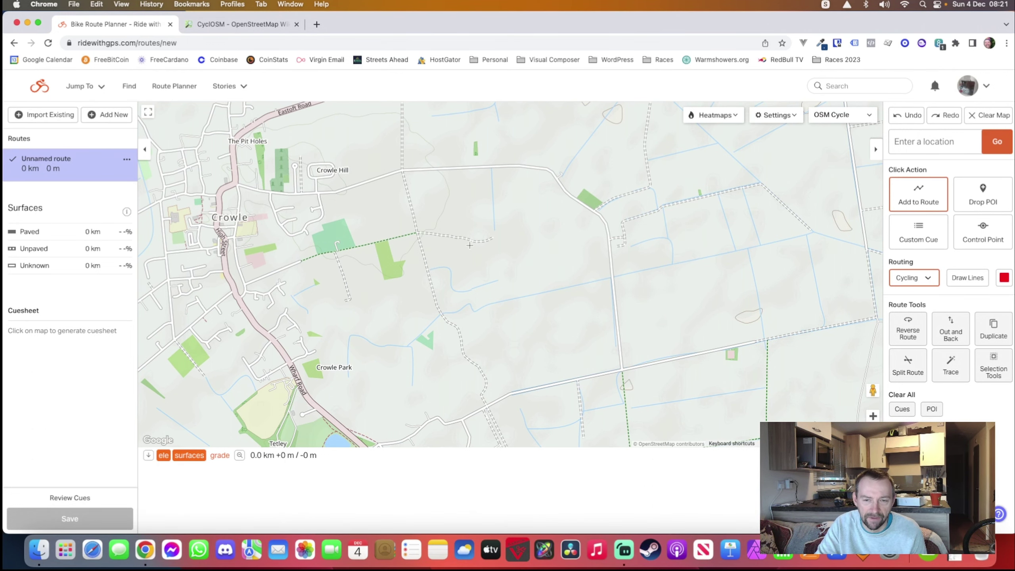
left_click_drag(465, 247, 483, 276)
scroll(433, 286, "up", 2)
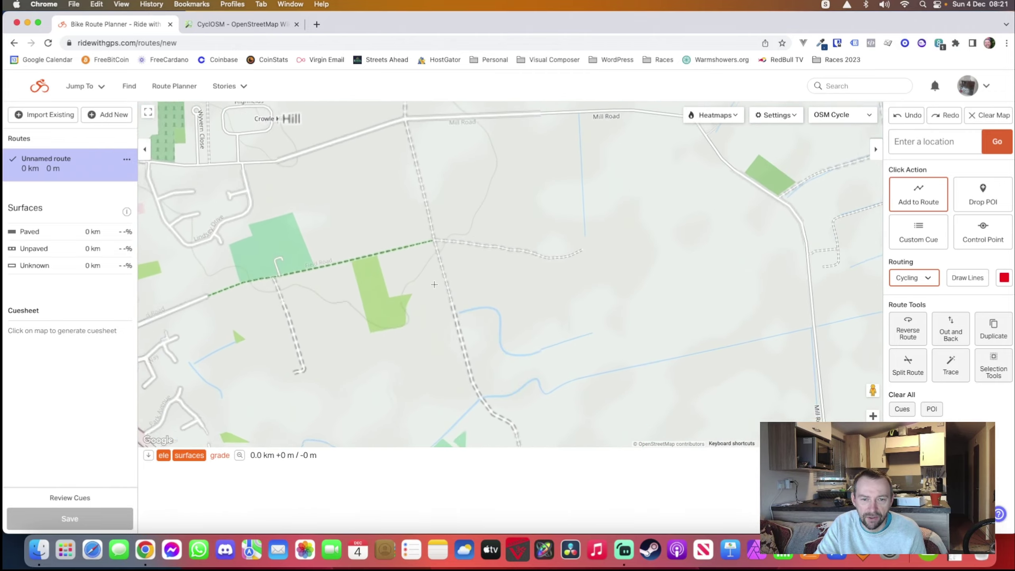
left_click_drag(576, 317, 518, 130)
left_click_drag(455, 114, 535, 321)
left_click_drag(401, 334, 495, 320)
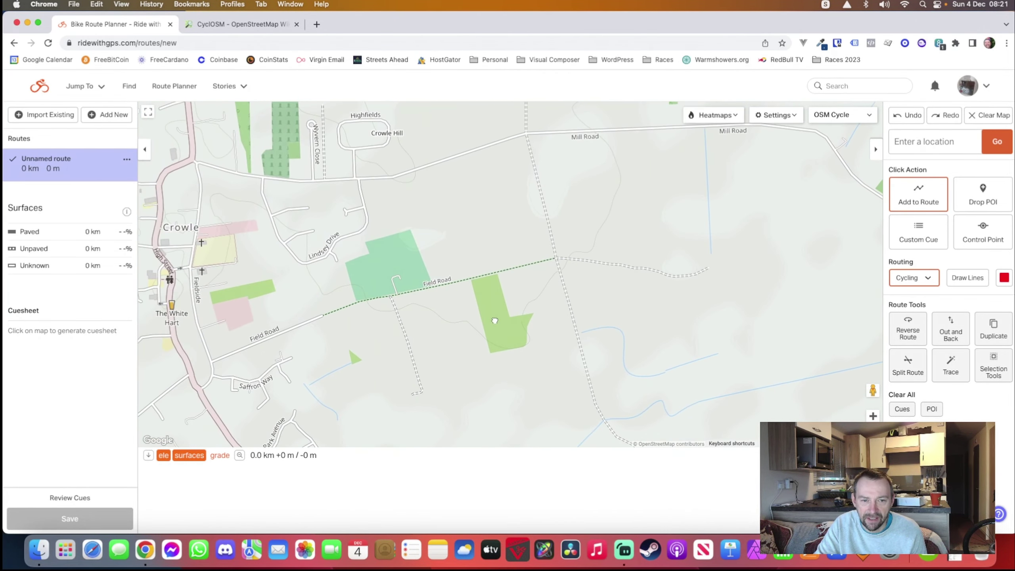
scroll(336, 304, "up", 2)
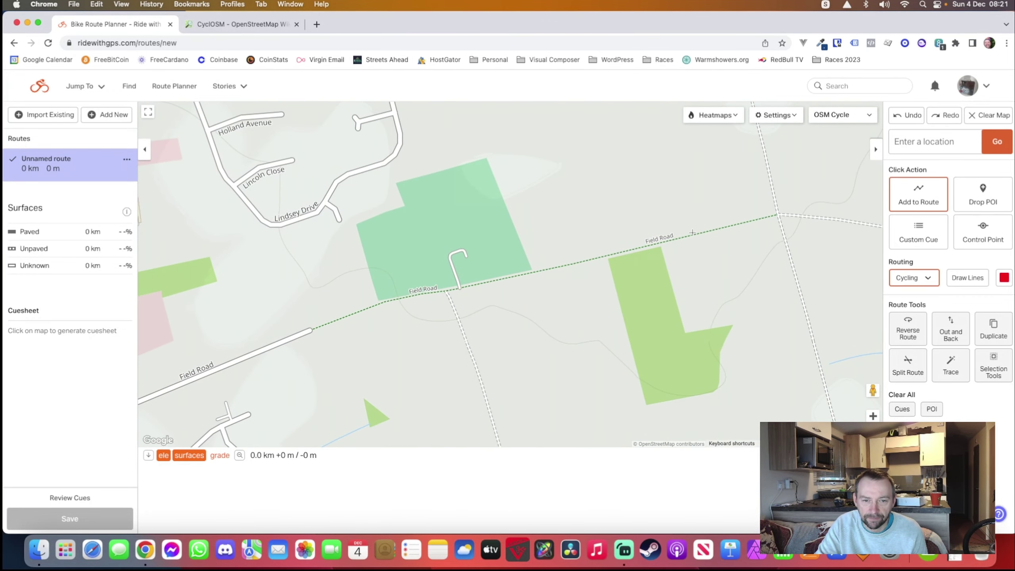
scroll(698, 230, "down", 2)
left_click_drag(697, 229, 612, 329)
scroll(610, 260, "down", 2)
left_click_drag(656, 183, 595, 294)
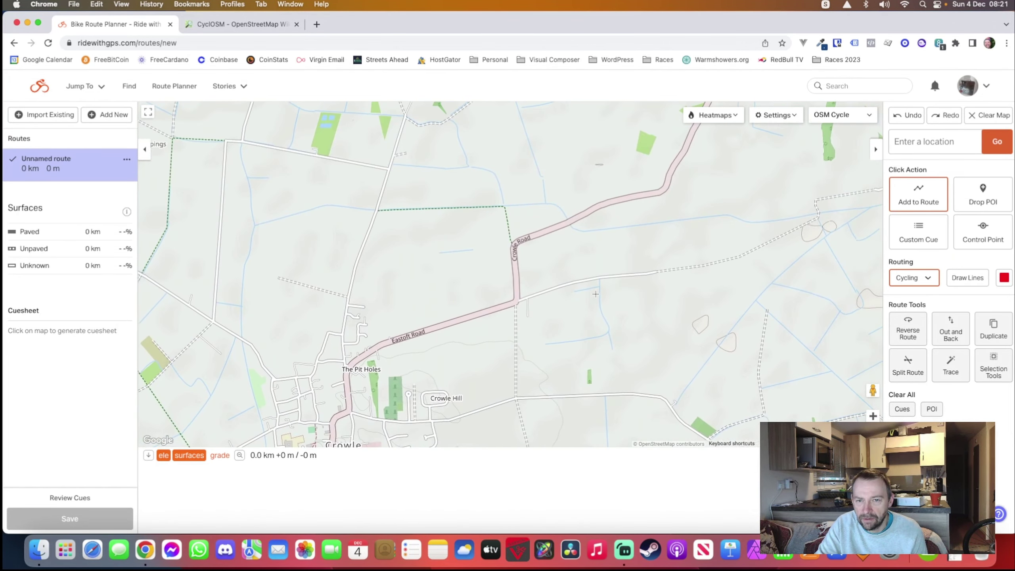
Step: Follow the map north to Old Goole and examine the cycle route markings along Swinefleet Road and Bridge Street to Normandy Way
scroll(510, 189, "down", 2)
left_click_drag(511, 189, 592, 316)
left_click_drag(472, 180, 520, 320)
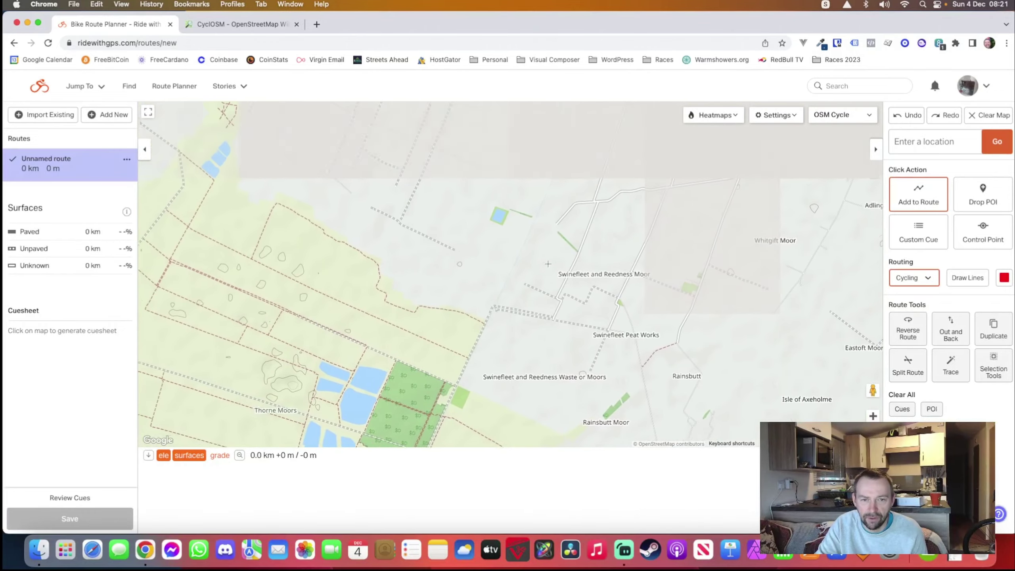
left_click_drag(440, 180, 463, 313)
left_click_drag(419, 212, 427, 406)
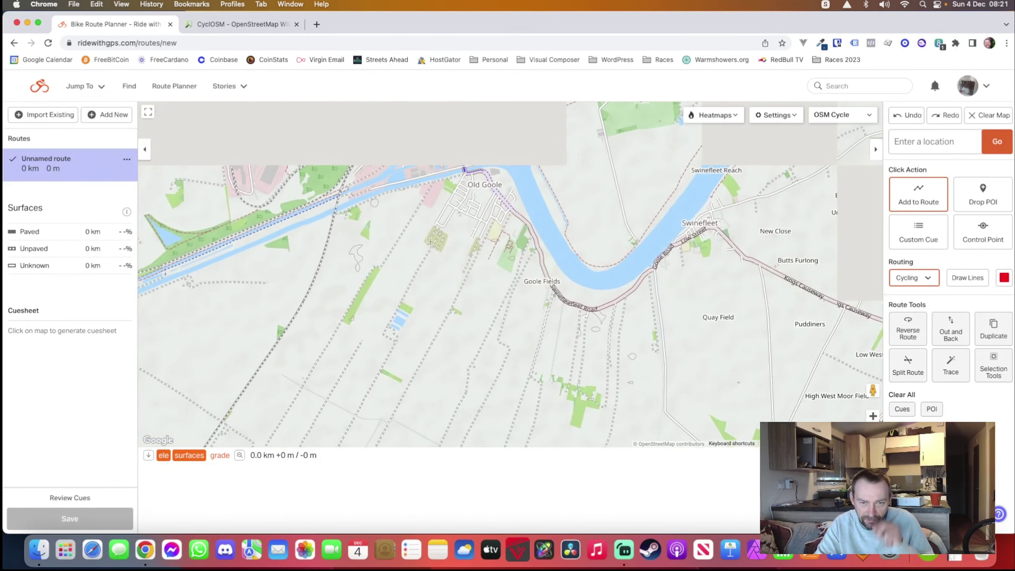
left_click_drag(444, 162, 498, 261)
scroll(499, 260, "up", 3)
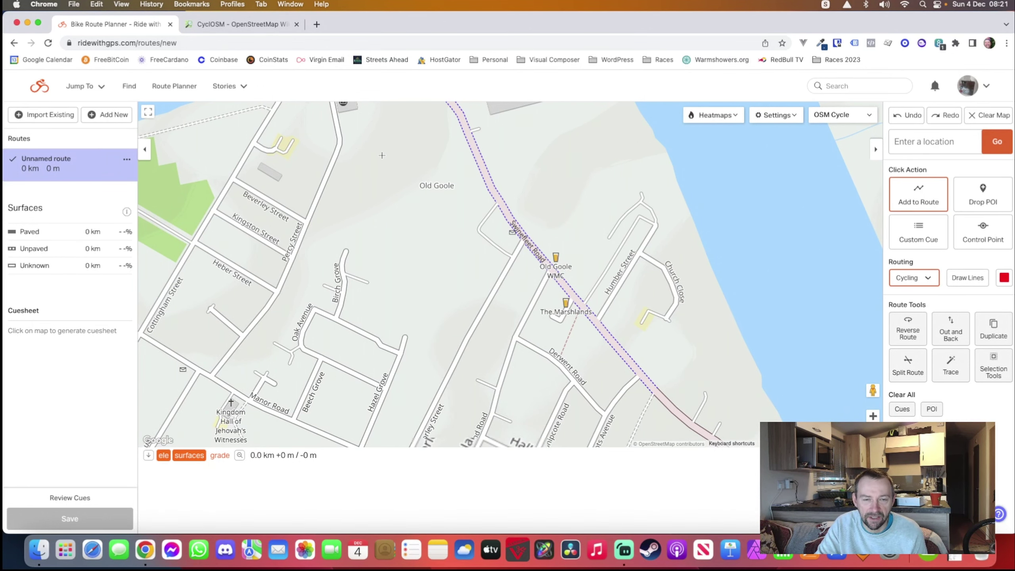
left_click_drag(382, 155, 419, 287)
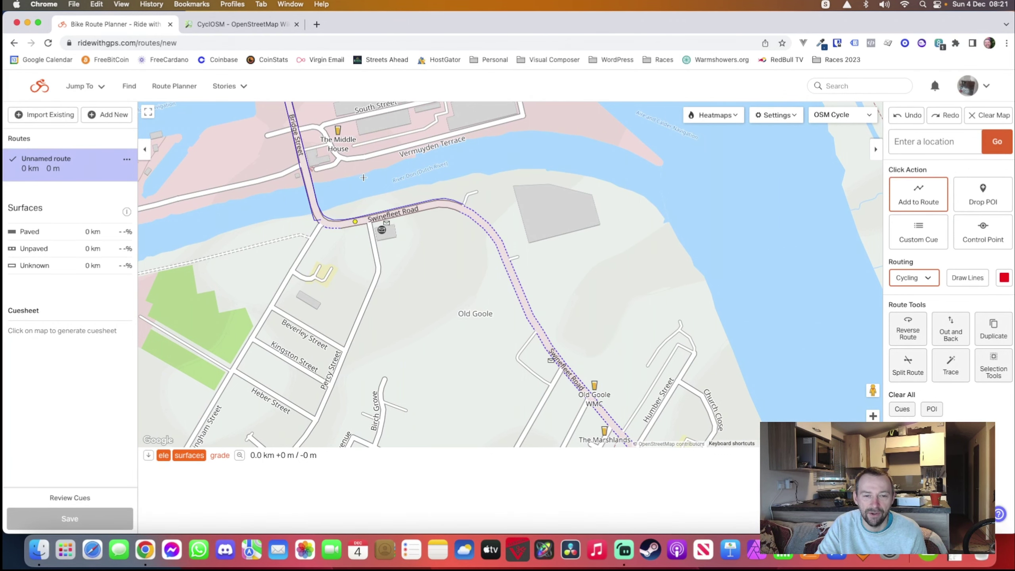
left_click_drag(363, 178, 441, 237)
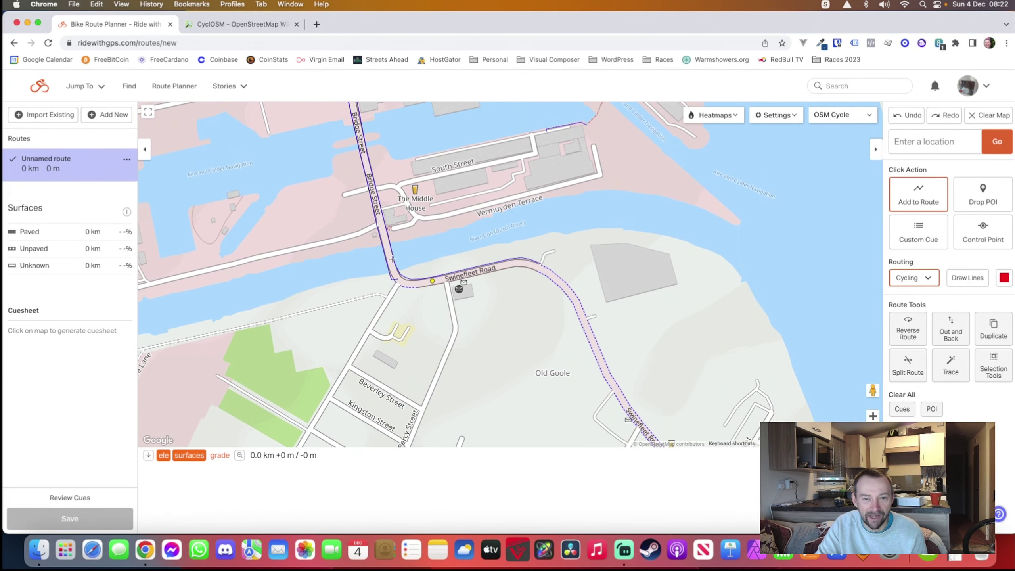
scroll(389, 256, "up", 2)
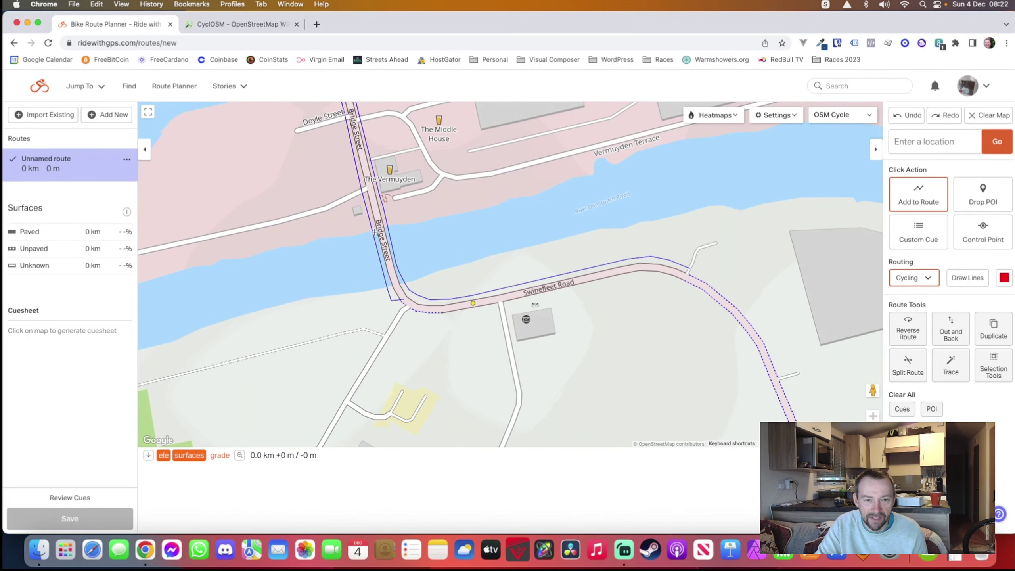
left_click_drag(353, 163, 406, 300)
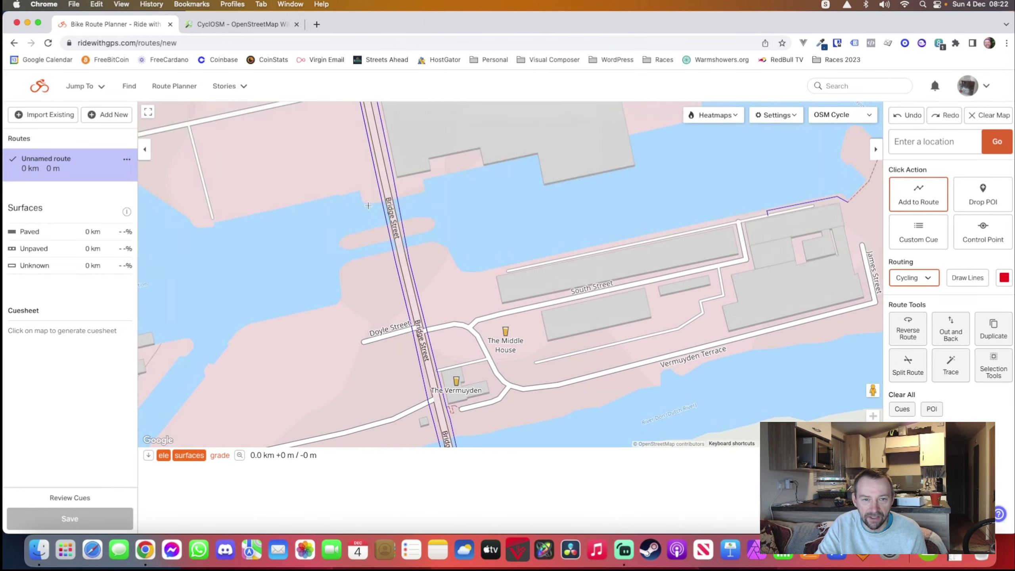
left_click_drag(357, 140, 404, 266)
left_click_drag(348, 138, 404, 284)
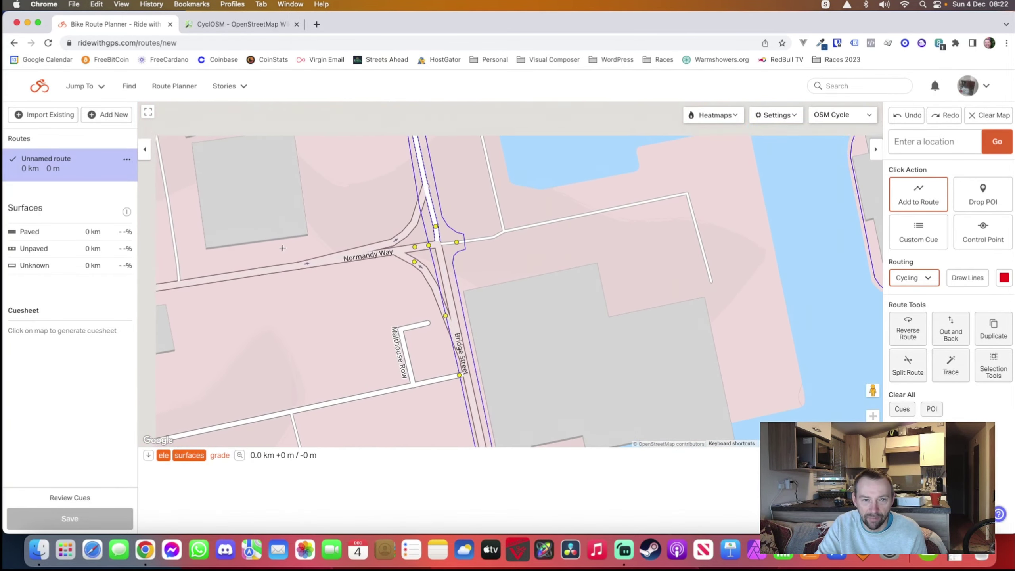
left_click_drag(259, 206, 294, 290)
Step: Examine the paths along the canal from Goole docks and Dutch River Side westward past the Black Horse on Bridge Lane
scroll(293, 290, "down", 2)
scroll(294, 289, "down", 3)
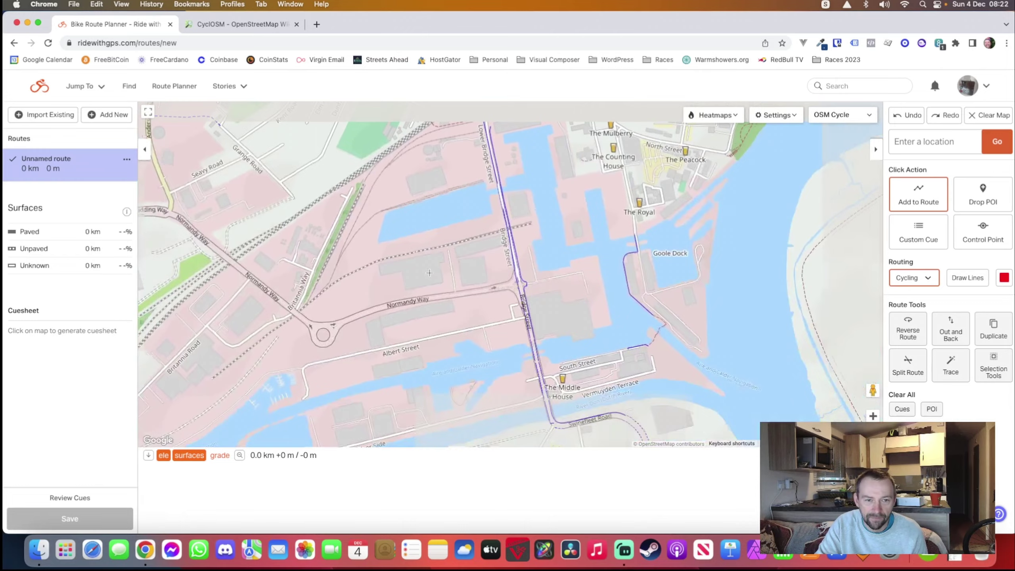
left_click_drag(426, 271, 463, 226)
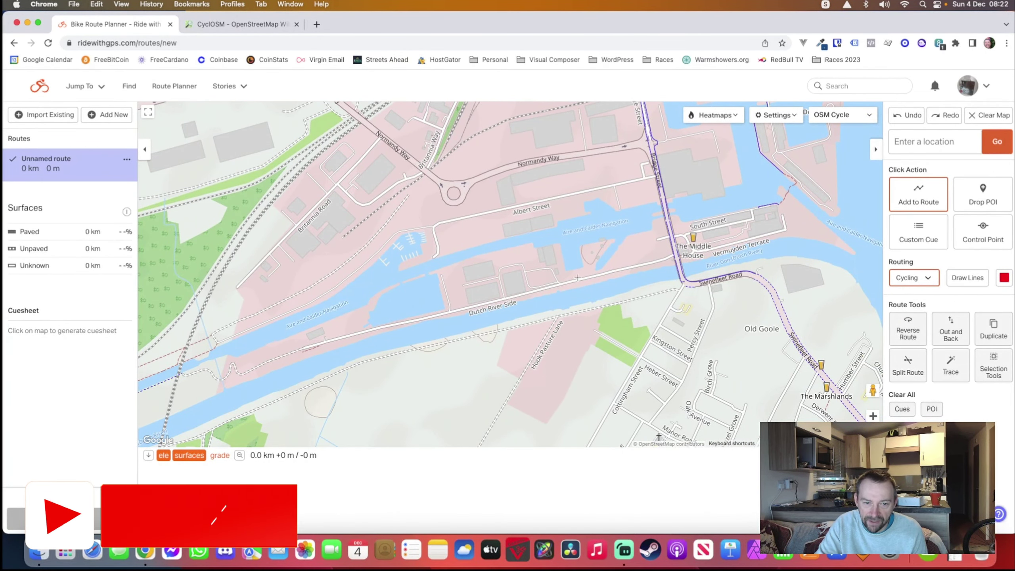
scroll(291, 356, "up", 3)
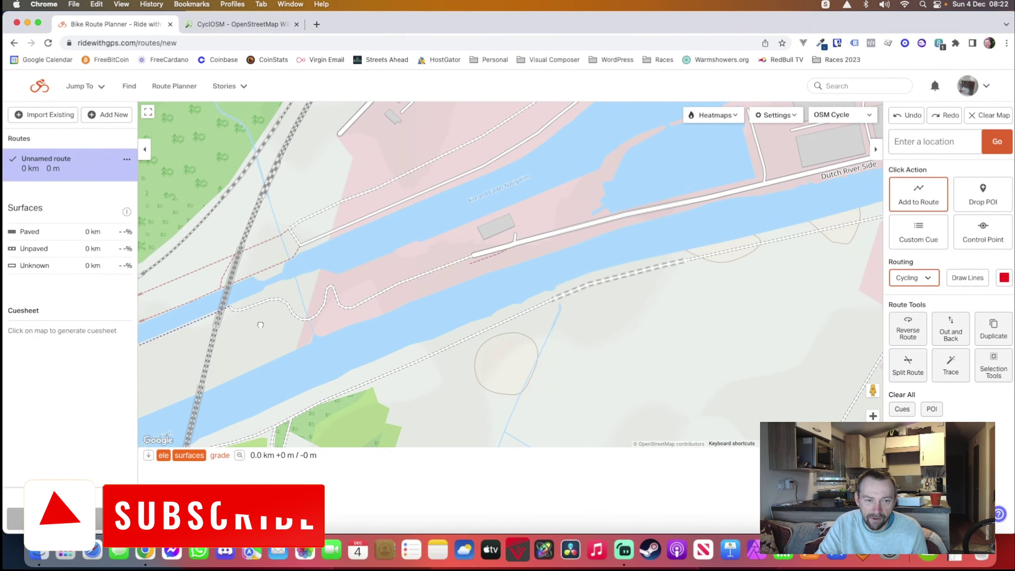
left_click_drag(326, 299, 499, 230)
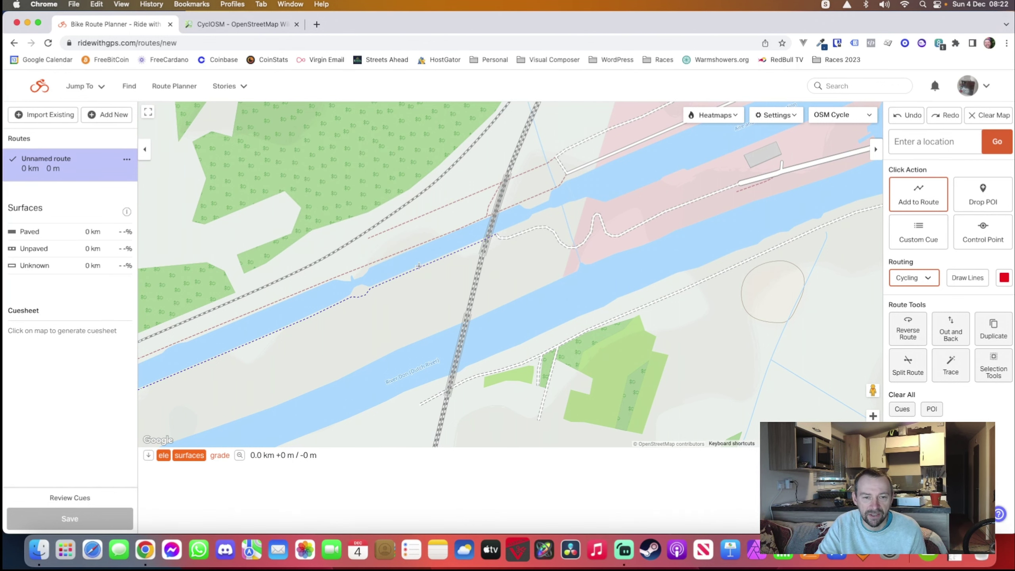
left_click_drag(312, 328, 512, 269)
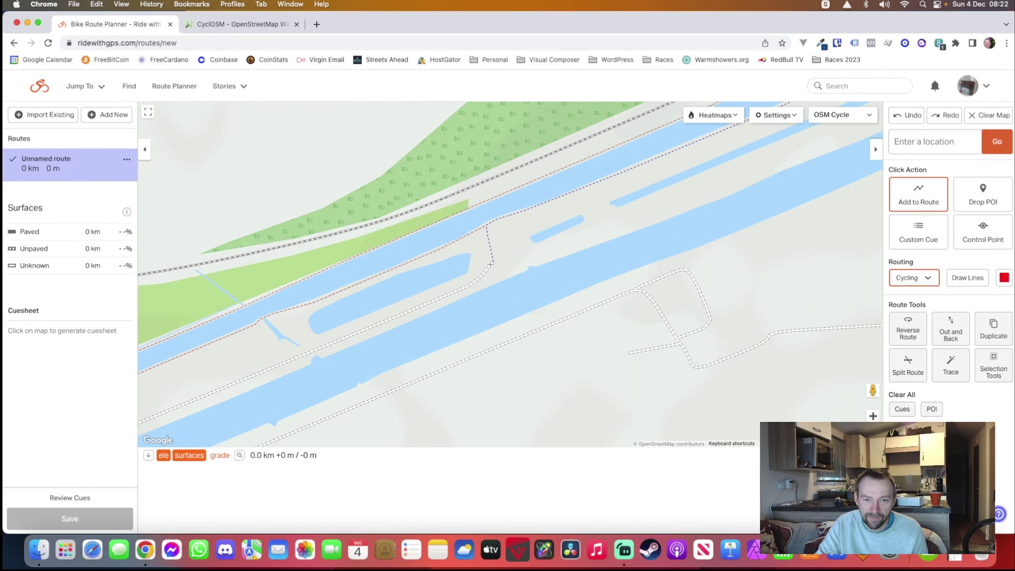
left_click_drag(328, 345, 445, 289)
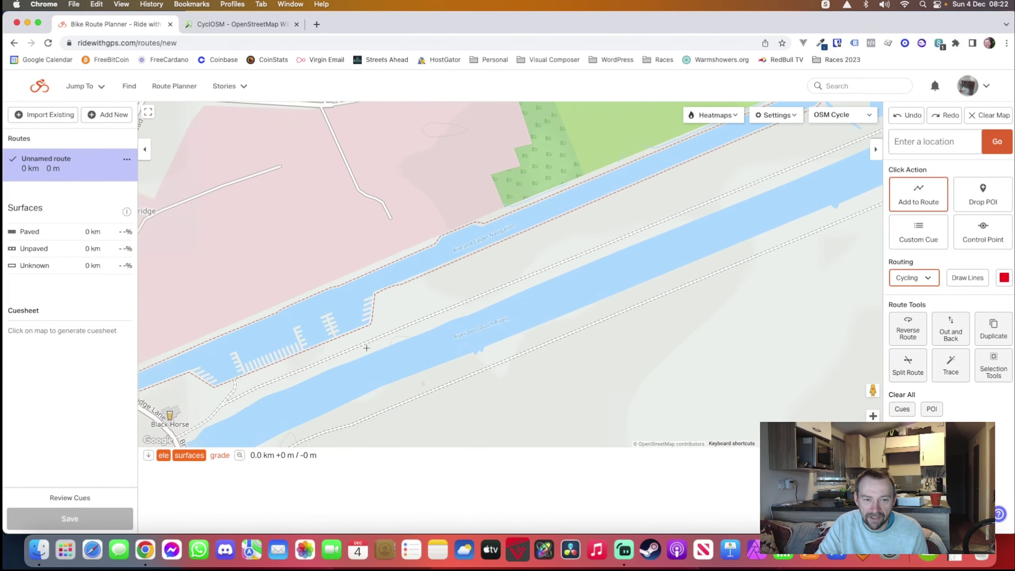
left_click_drag(367, 348, 481, 269)
scroll(373, 312, "down", 5)
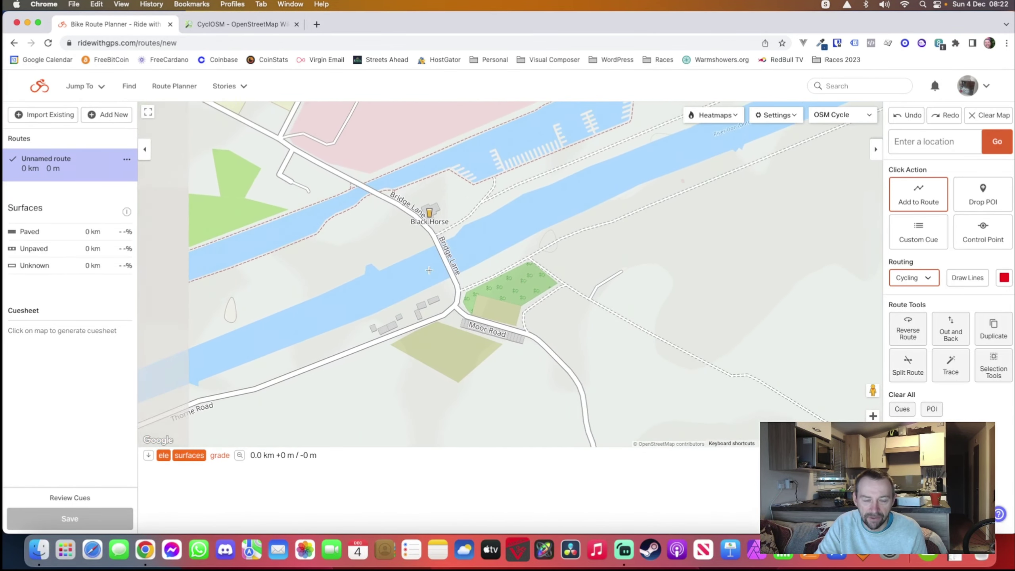
scroll(386, 271, "up", 5)
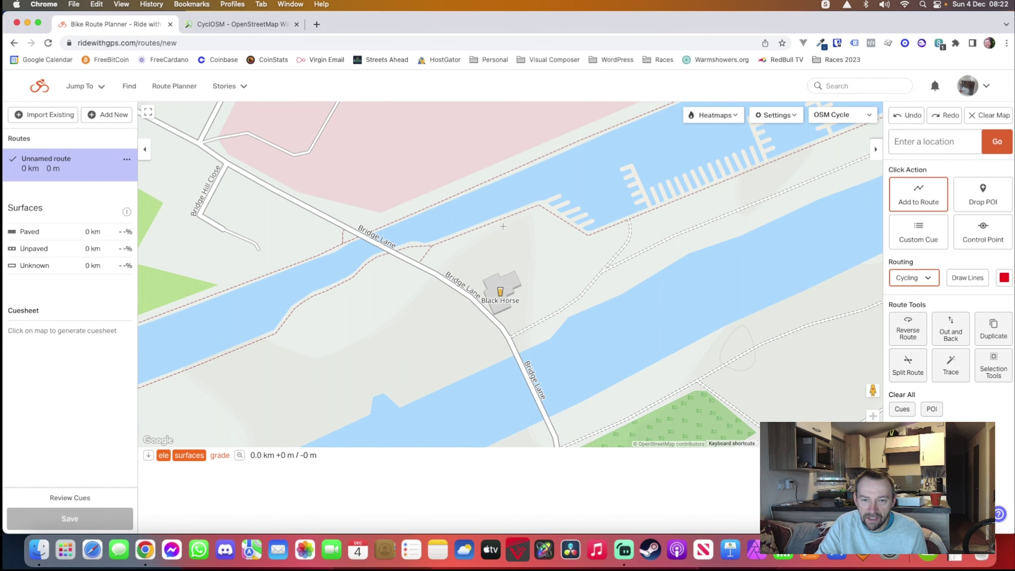
left_click_drag(292, 324, 424, 277)
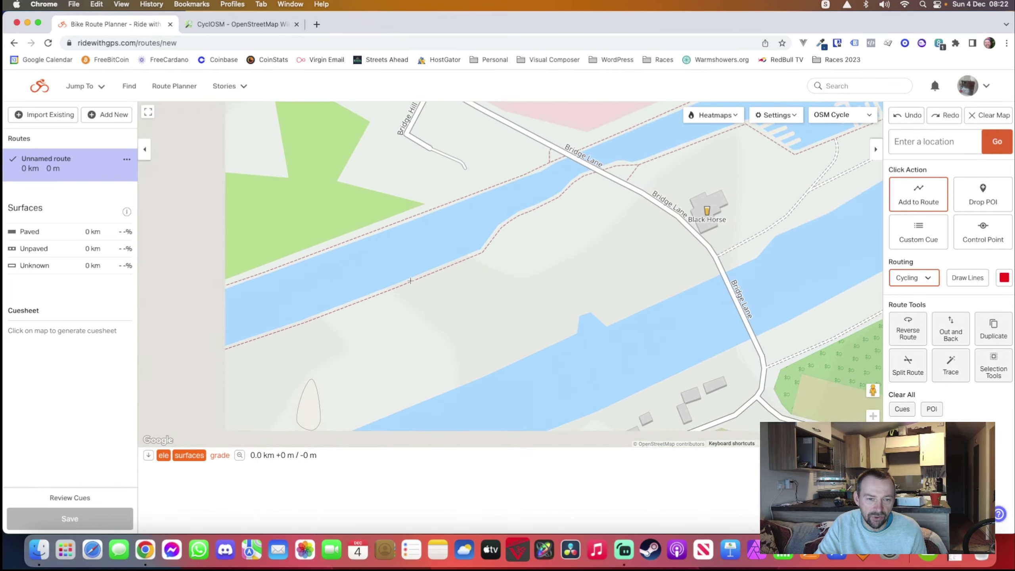
Step: Follow the canal west from Rawcliffe Bridge and examine where cycle route 62 crosses it near Pollington
scroll(416, 280, "down", 5)
left_click_drag(323, 310, 339, 301)
scroll(339, 301, "down", 5)
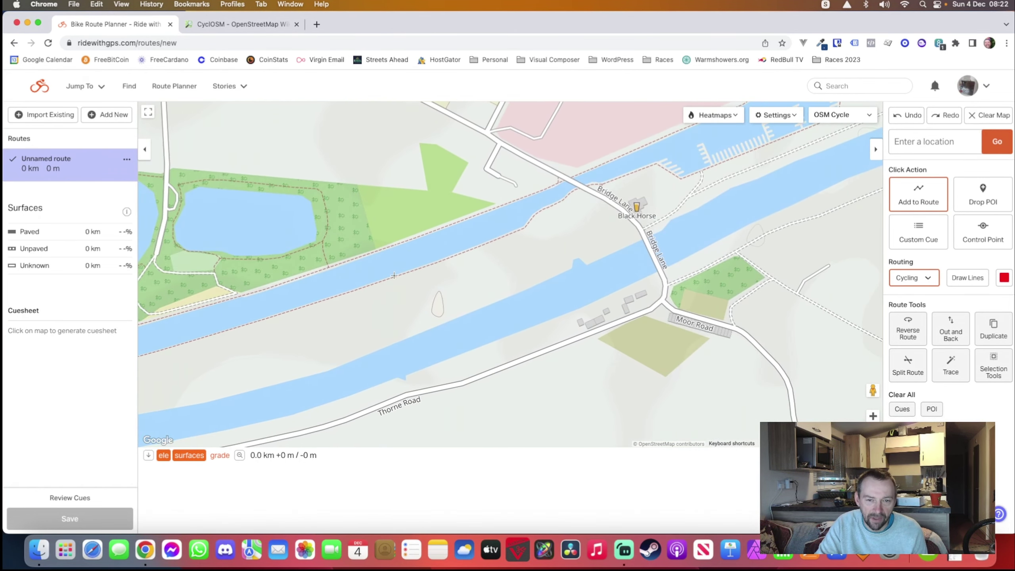
scroll(361, 319, "down", 5)
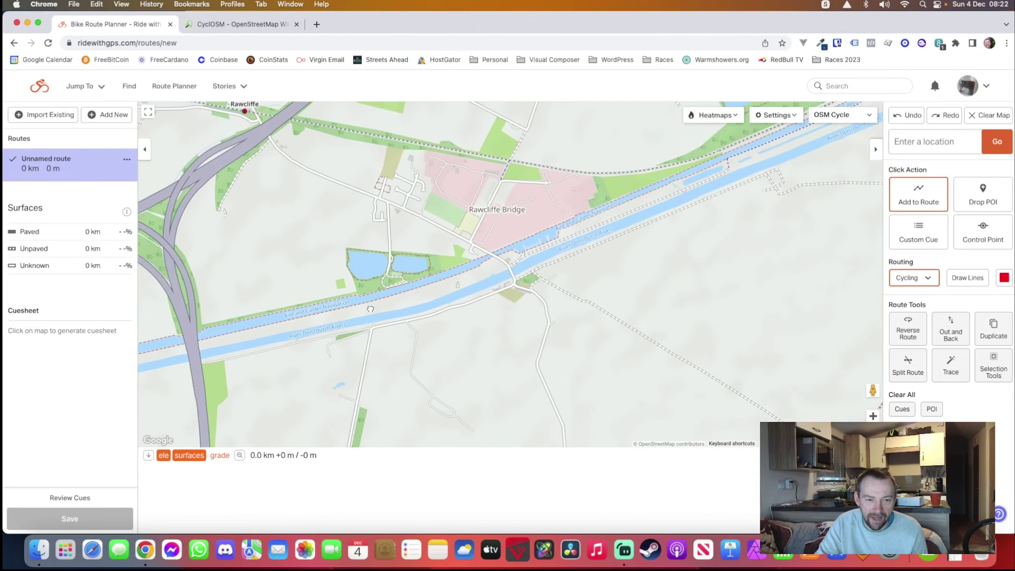
left_click_drag(383, 311, 400, 297)
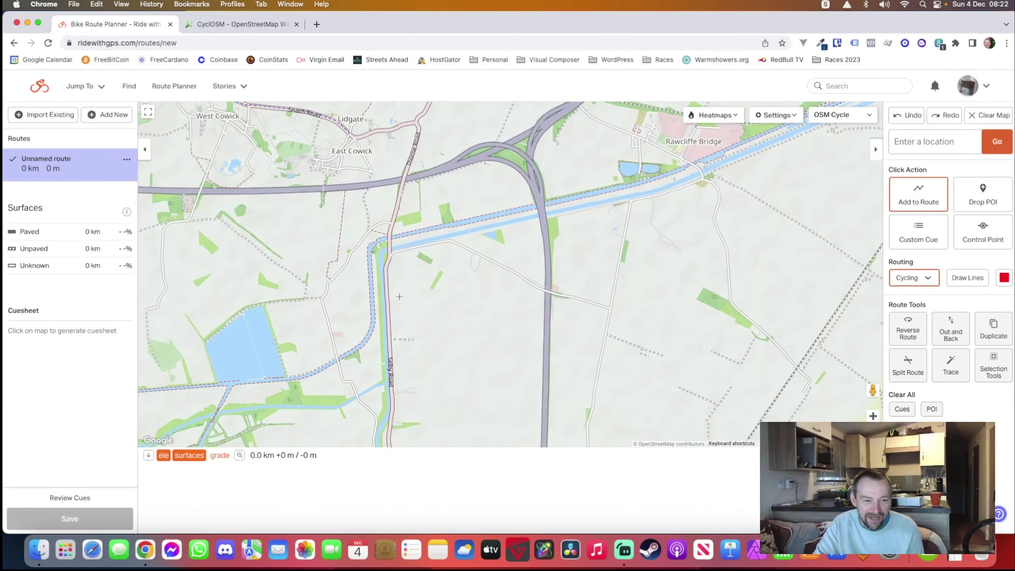
scroll(335, 342, "down", 5)
left_click_drag(208, 354, 463, 243)
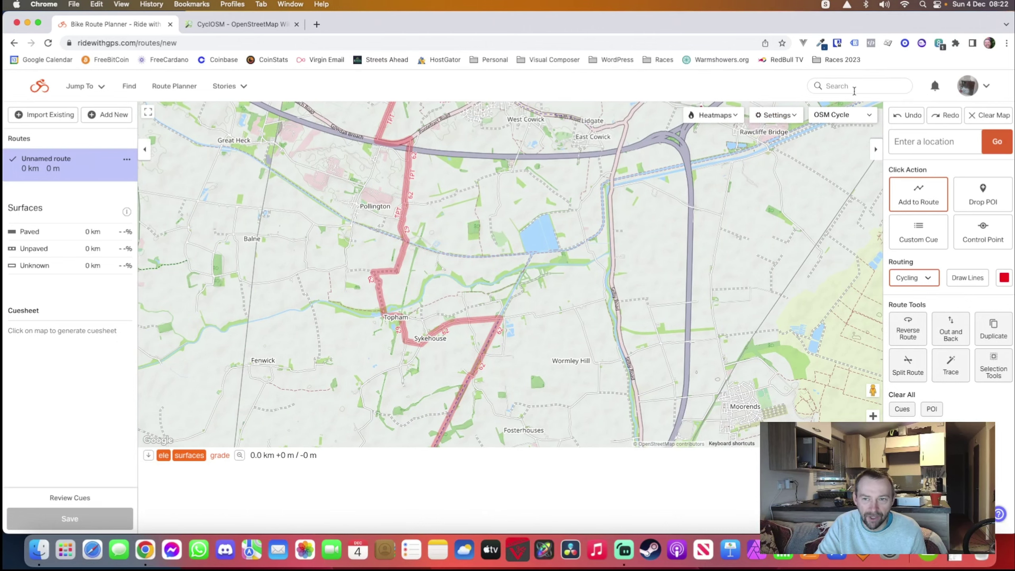
scroll(411, 197, "up", 5)
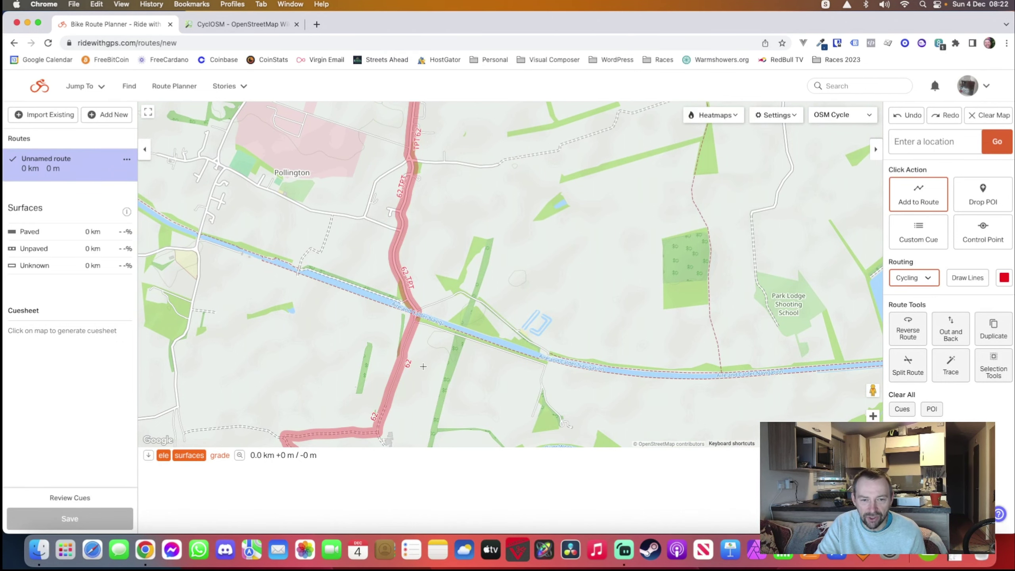
left_click_drag(423, 366, 423, 321)
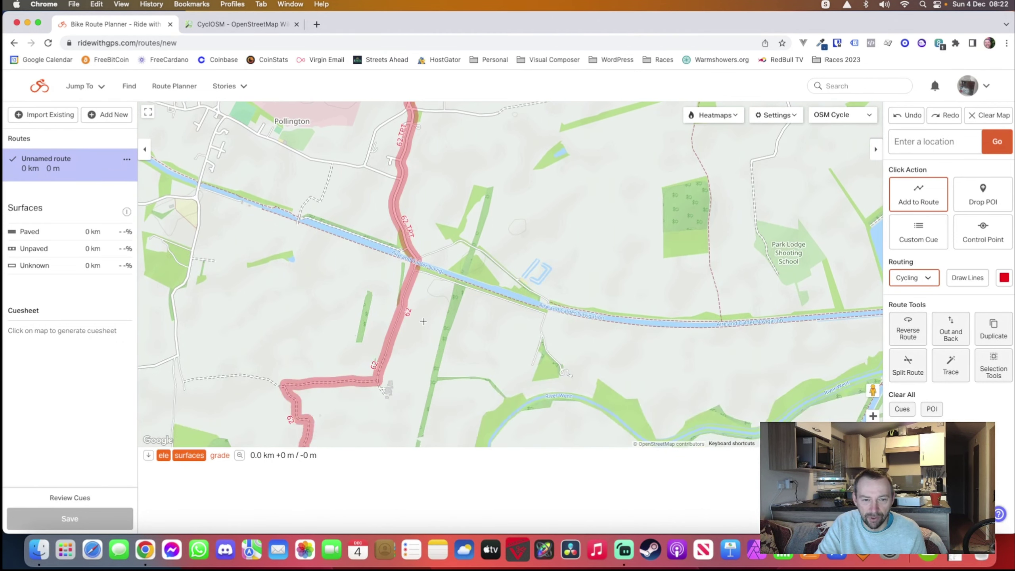
Step: Read the colour key on the CyclOSM wiki page, checking the entry for red, and return to the route planner
left_click(213, 27)
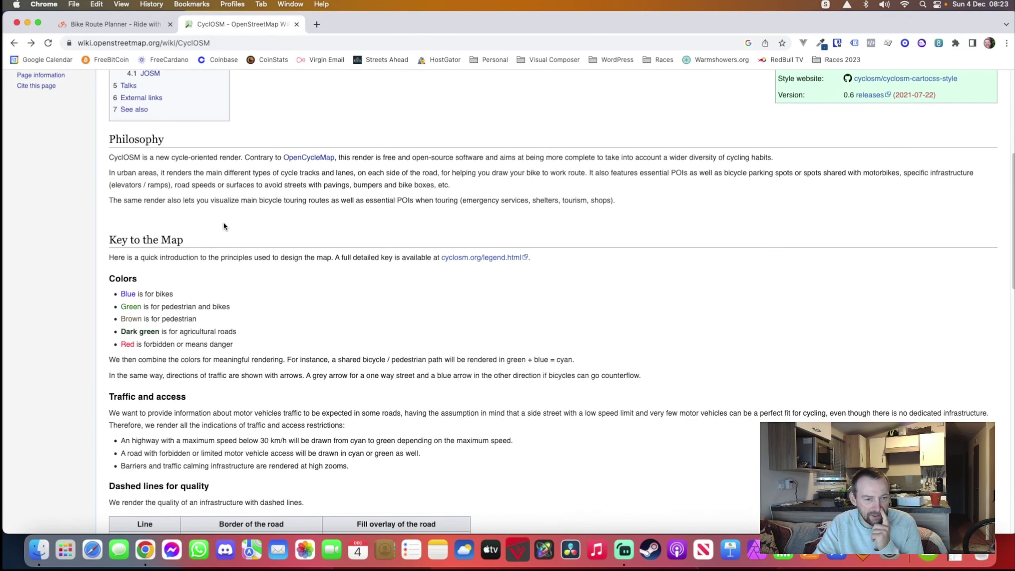
left_click(135, 27)
left_click(241, 25)
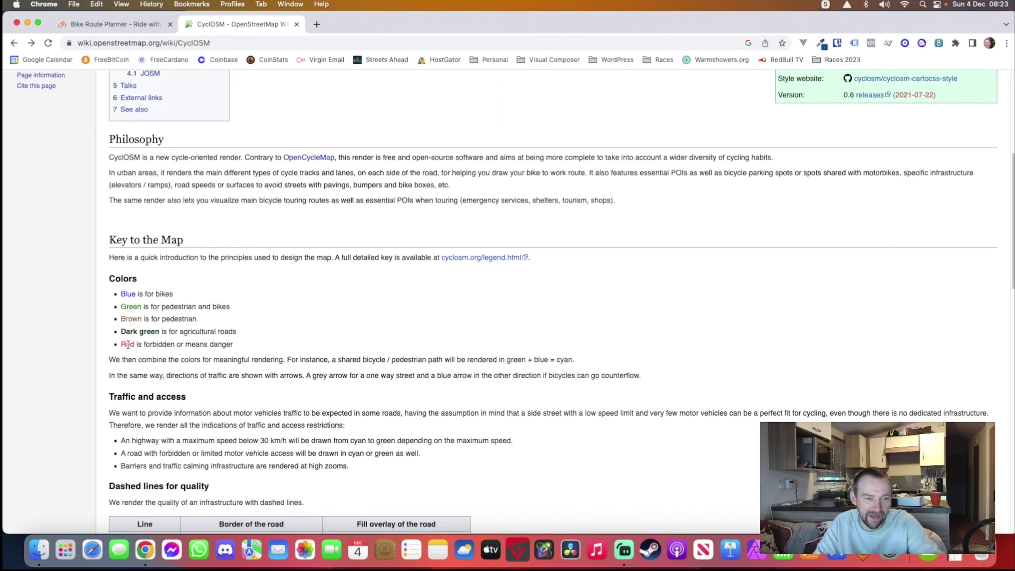
left_click(141, 28)
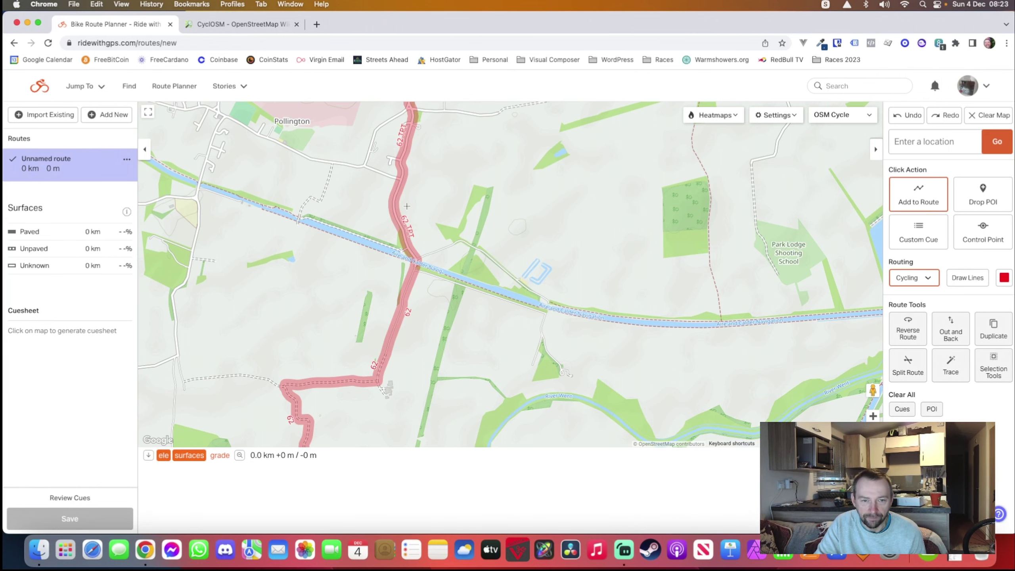
Step: Follow cycle route 62 south through Topham and examine its canal-side section near Kirk Lane and Tideworth Hague Lane
left_click_drag(352, 382, 431, 258)
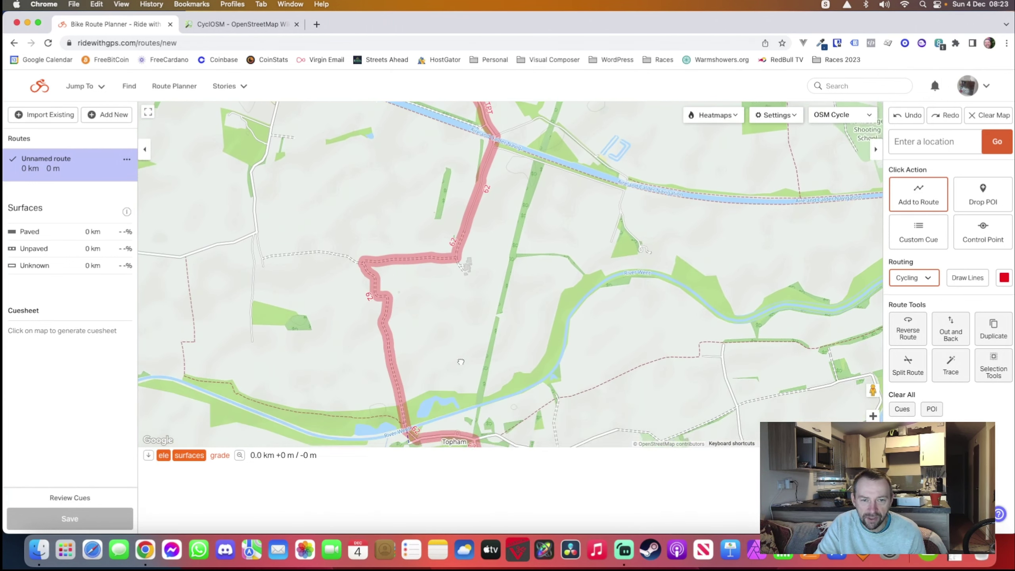
left_click_drag(443, 390, 443, 206)
left_click_drag(553, 394, 440, 160)
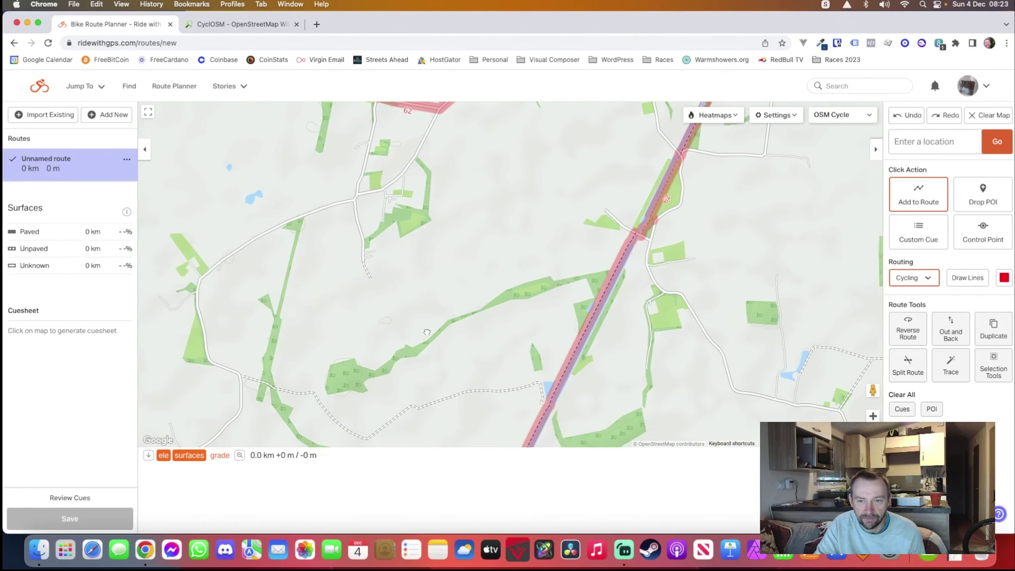
left_click_drag(586, 252, 437, 292)
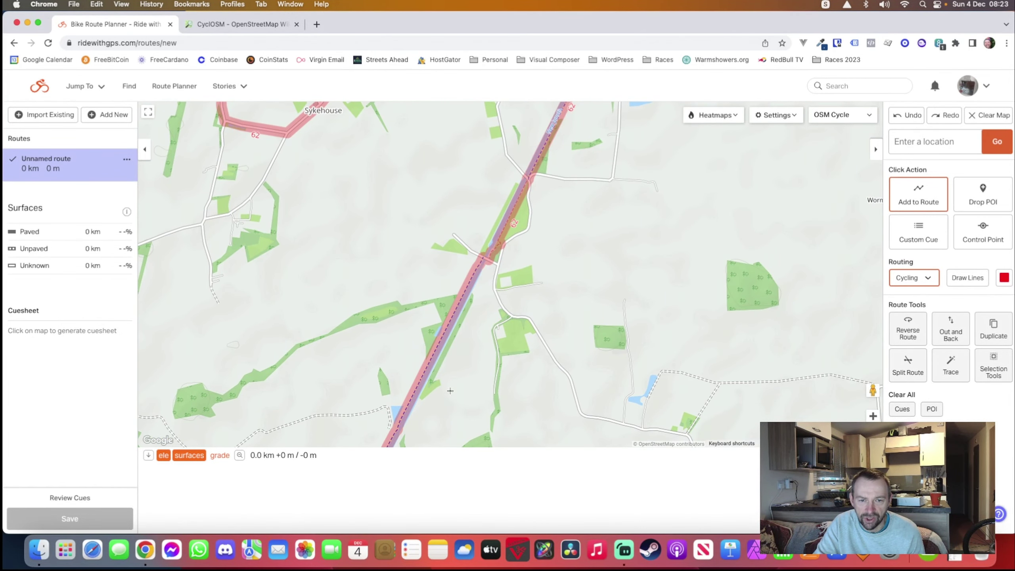
left_click_drag(554, 218, 479, 327)
scroll(419, 349, "up", 2)
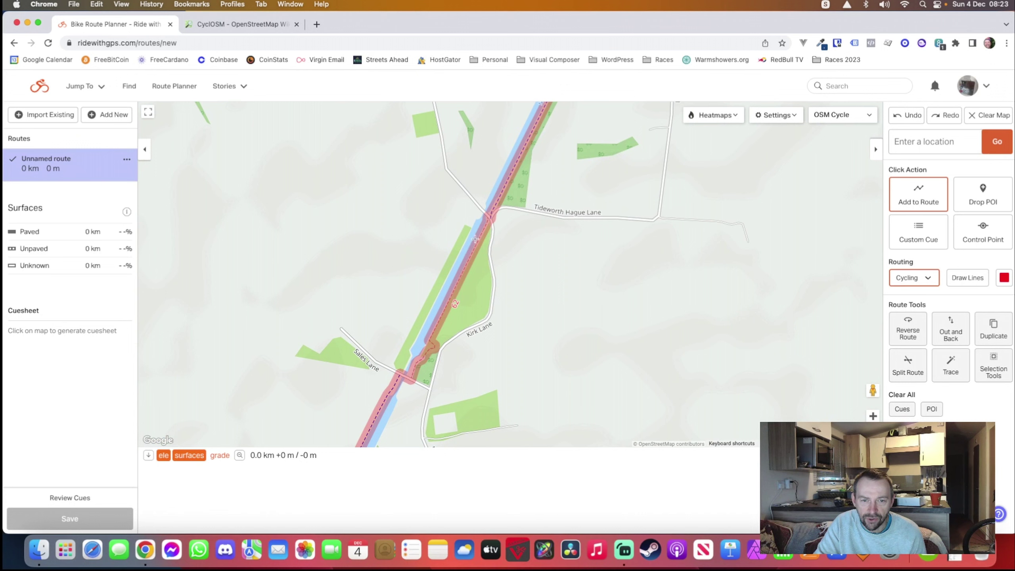
left_click_drag(538, 123, 523, 147)
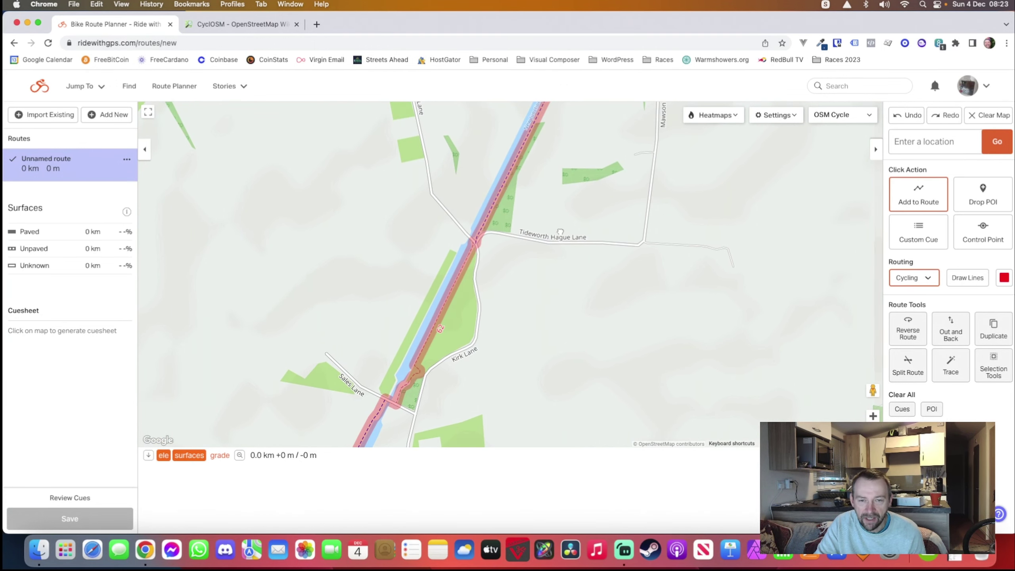
Step: Plot a trial route alongside the canal from north of Tideworth Hague Lane to south of Sales Lane, and clear the map
left_click(523, 147)
left_click_drag(560, 307, 591, 212)
scroll(589, 212, "down", 2)
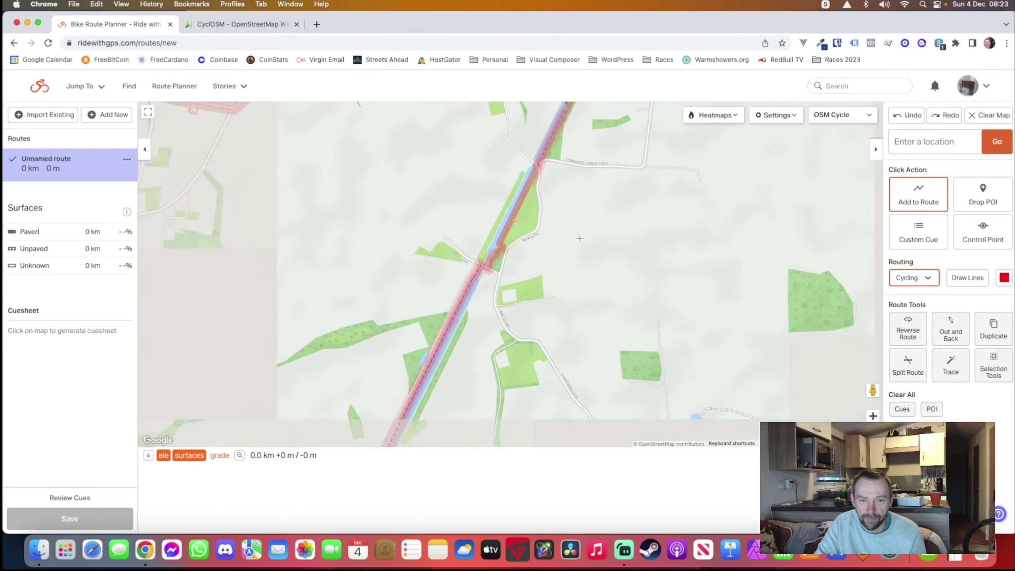
left_click(454, 352)
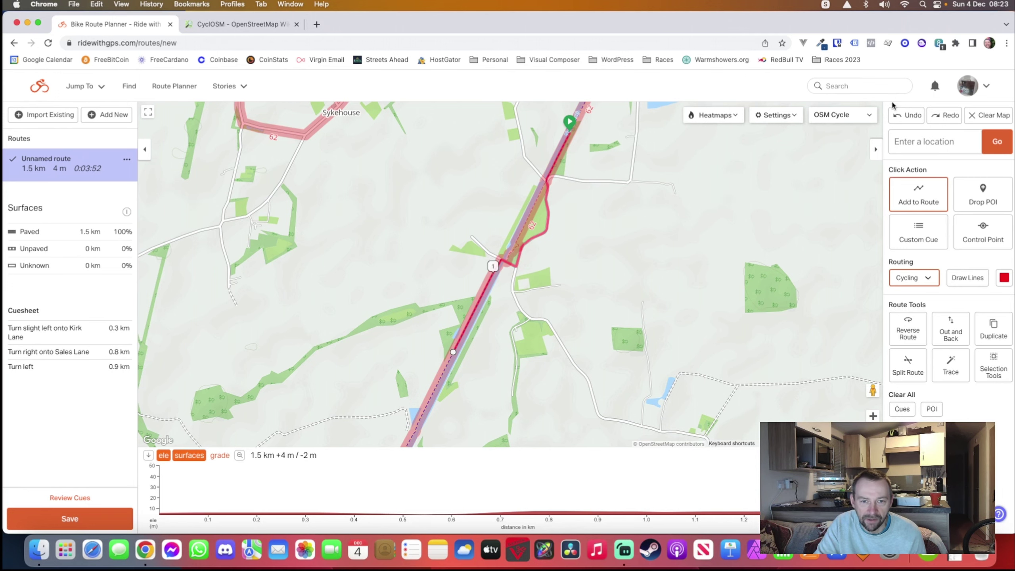
left_click(989, 115)
left_click(593, 181)
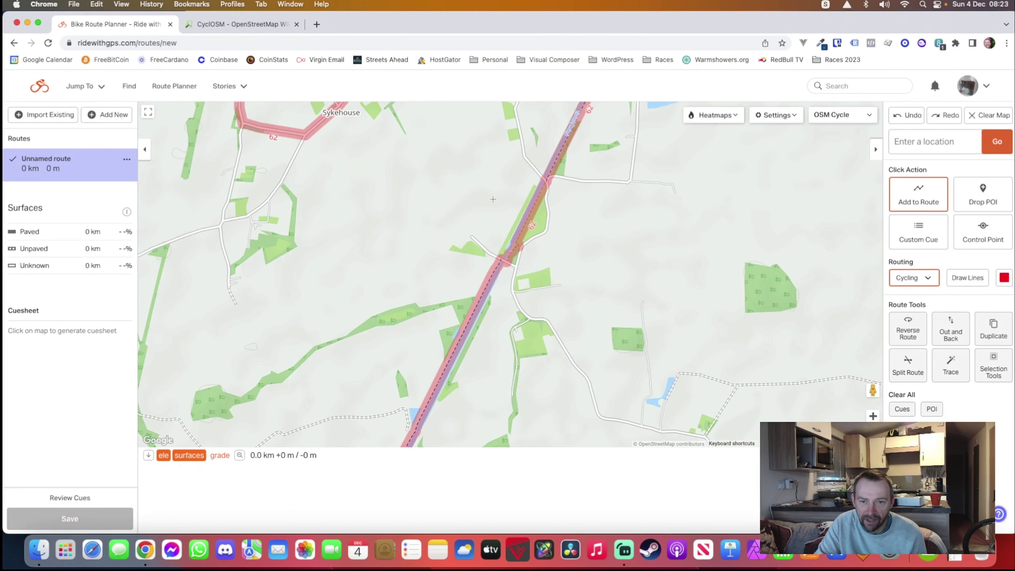
Step: Follow cycle route 62 southwest through Braithwaite, Trumfleet and Thorpe-in-Balne towards Burnt Ings Plantation
left_click_drag(362, 327, 452, 144)
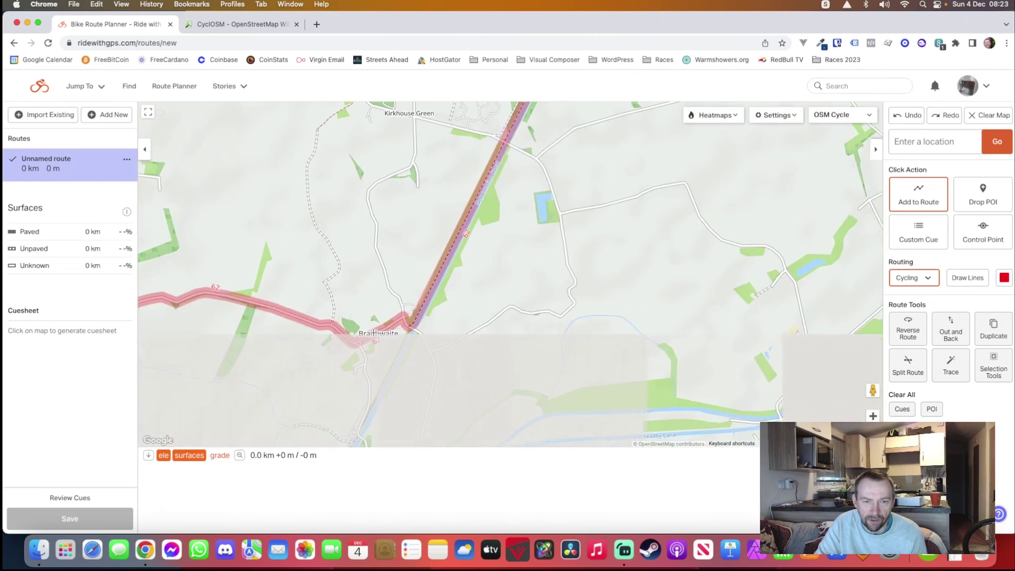
left_click_drag(230, 347, 375, 299)
scroll(375, 299, "left", 10)
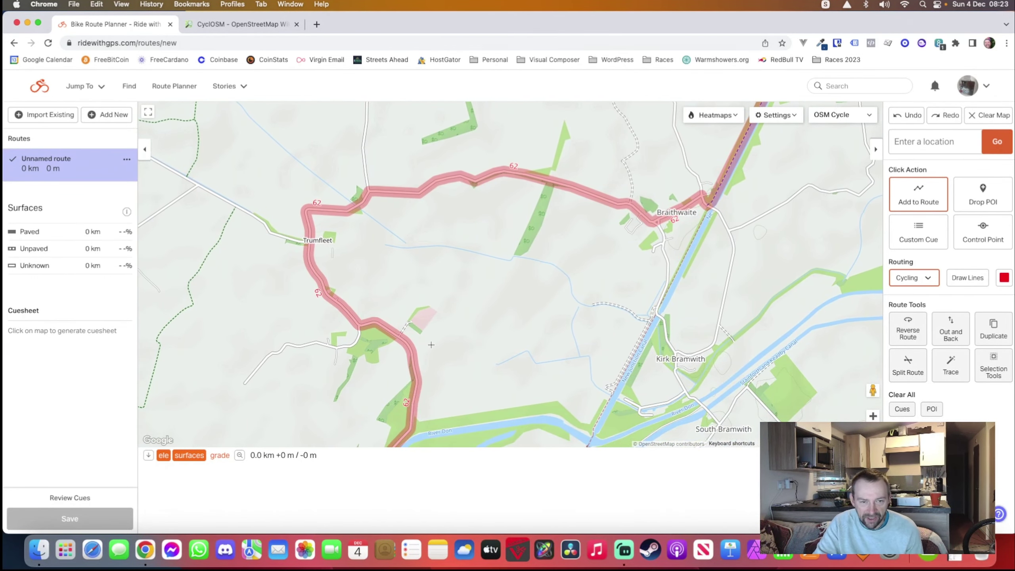
scroll(430, 345, "left", 10)
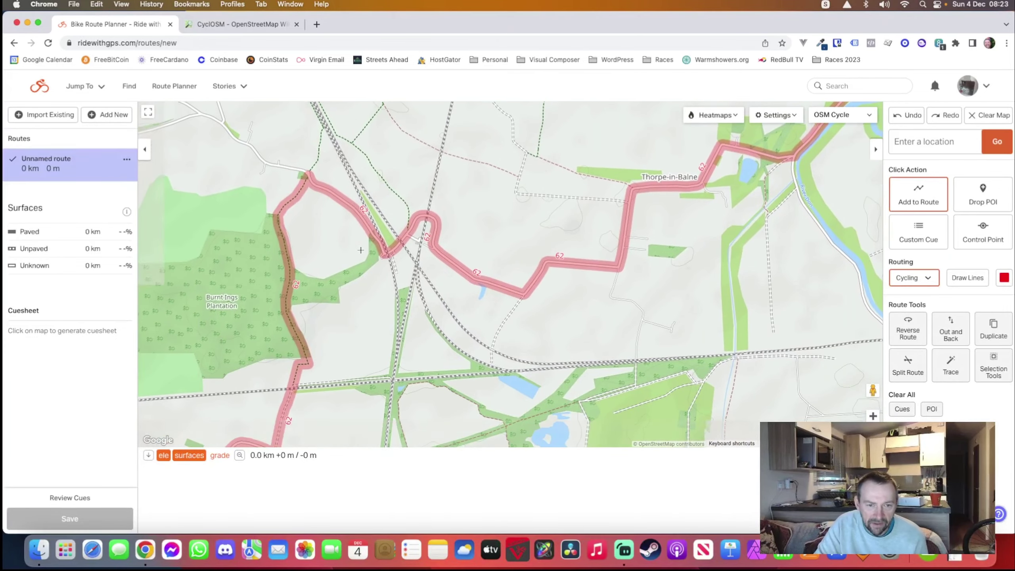
scroll(360, 250, "left", 10)
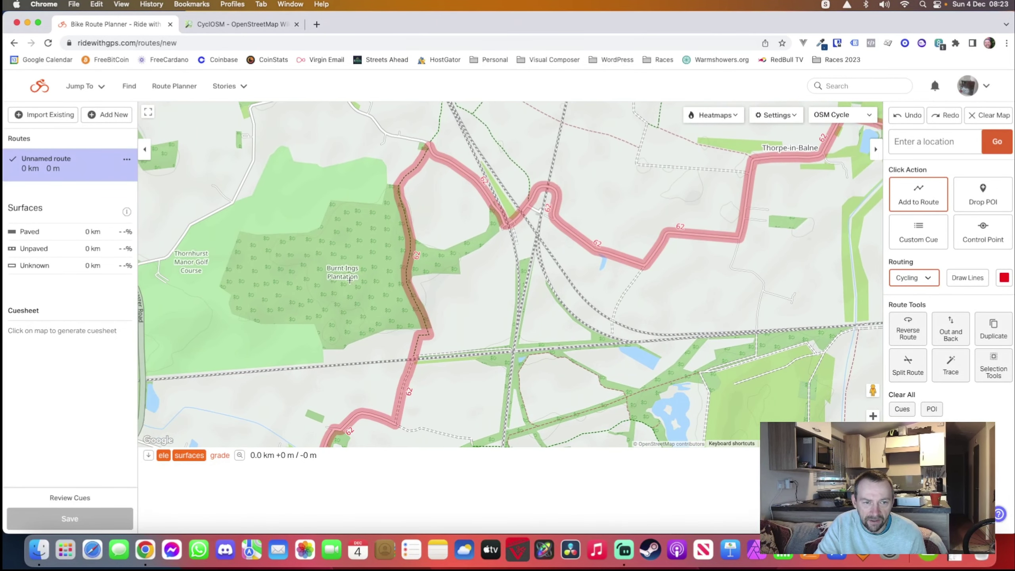
Step: Examine how the section of cycle route 62 along the edge of Burnt Ings Plantation is marked
scroll(350, 280, "left", 3)
scroll(384, 284, "up", 3)
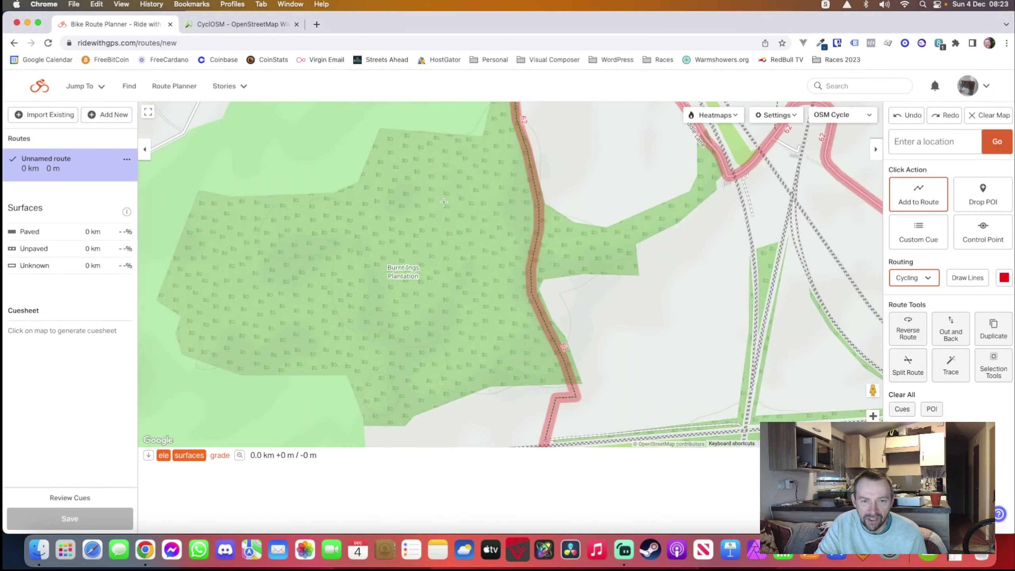
scroll(444, 202, "down", 3)
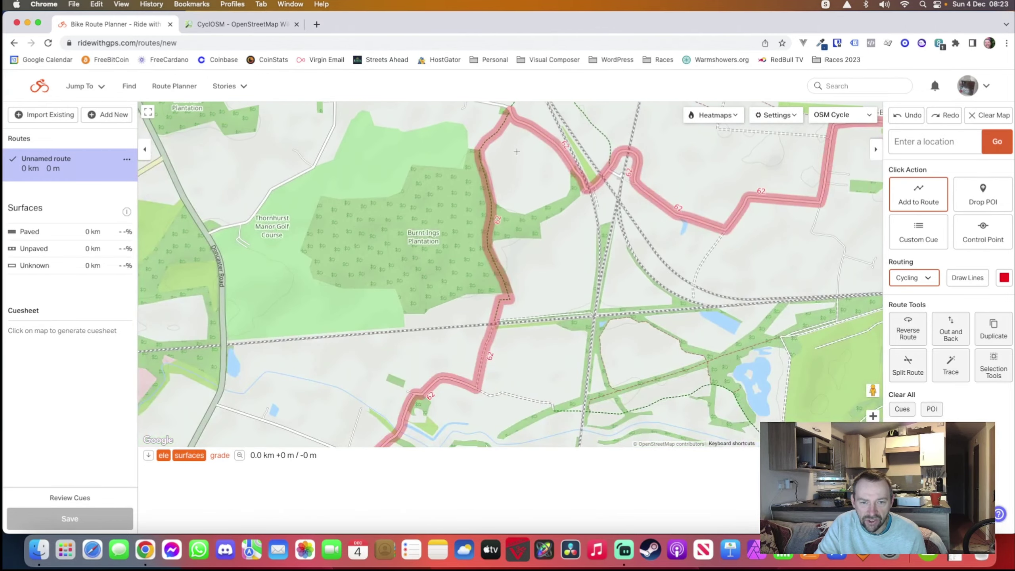
left_click_drag(517, 146, 514, 156)
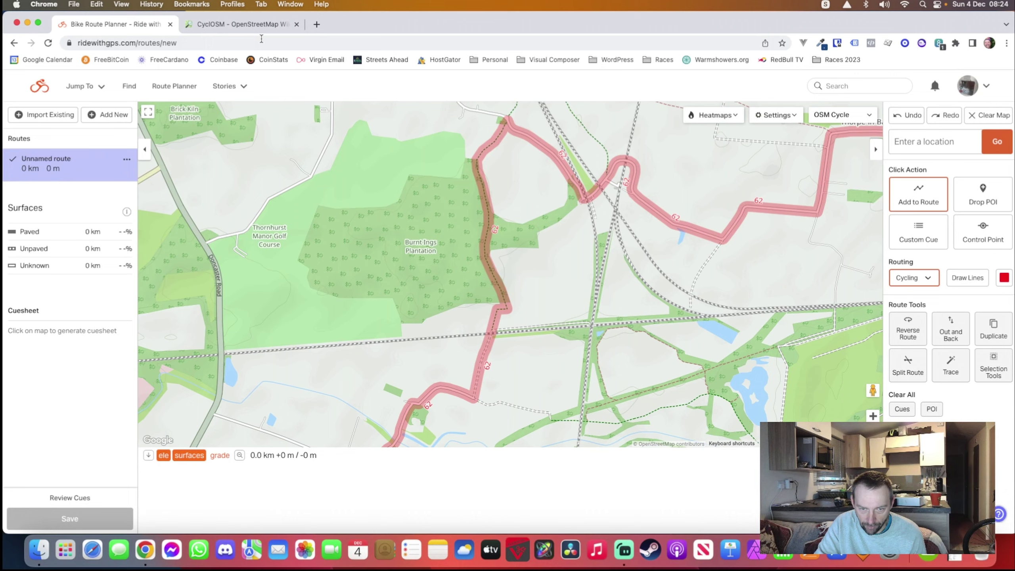
scroll(511, 166, "up", 3)
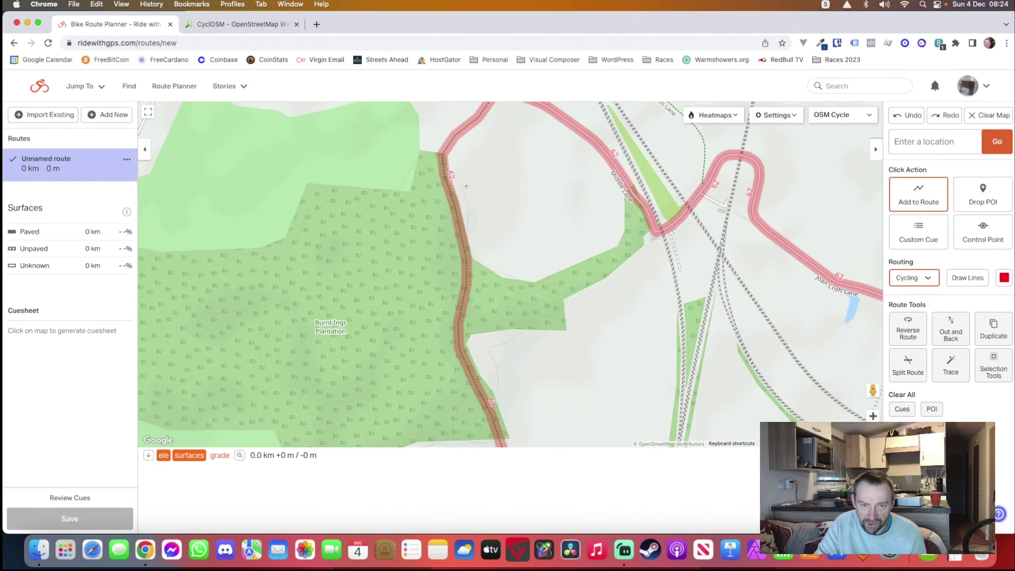
scroll(466, 186, "down", 3)
Step: Check the meaning of green in the CyclOSM wiki's colour key and return to the route planner
left_click(233, 26)
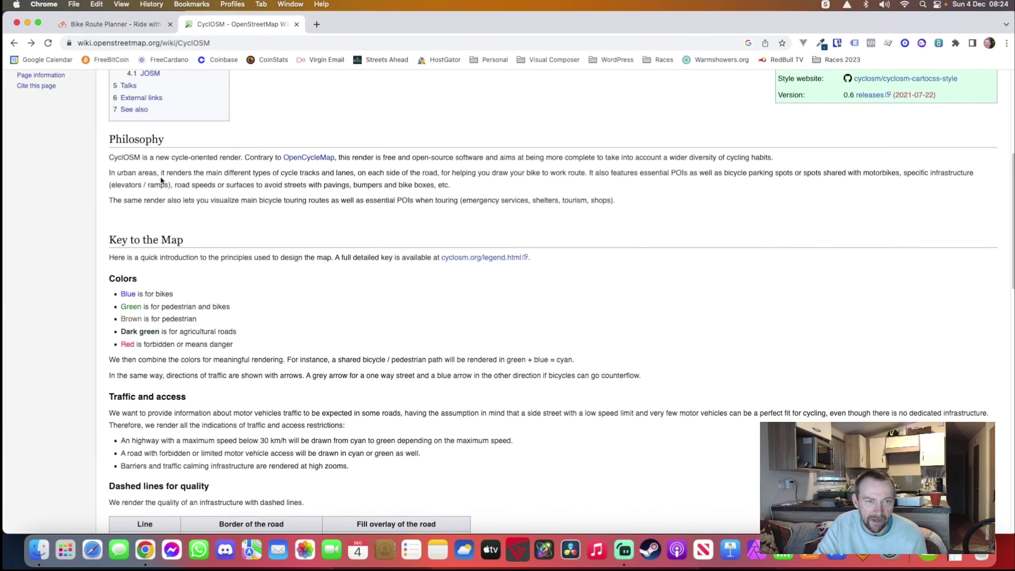
left_click_drag(122, 307, 229, 307)
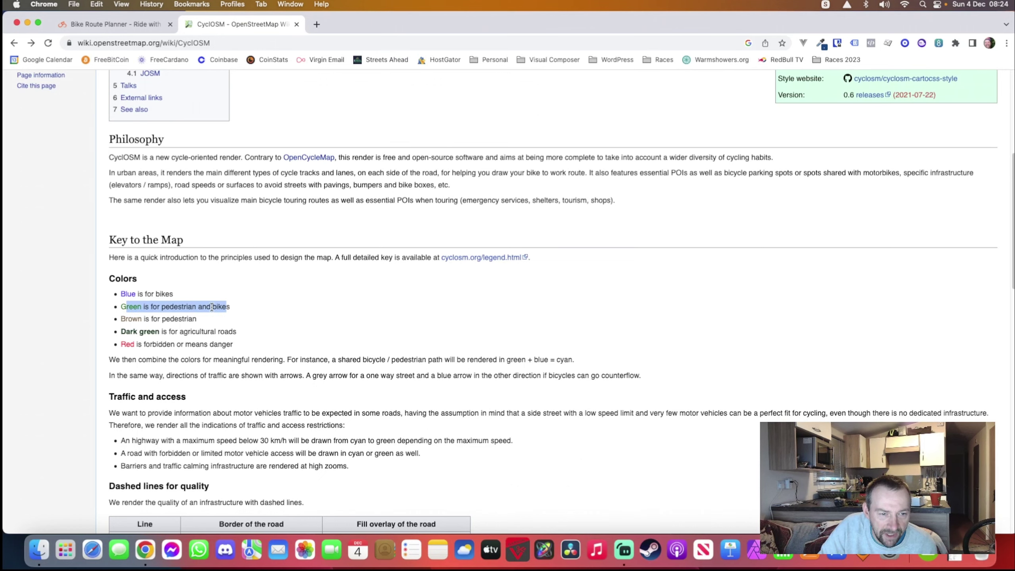
left_click(212, 307)
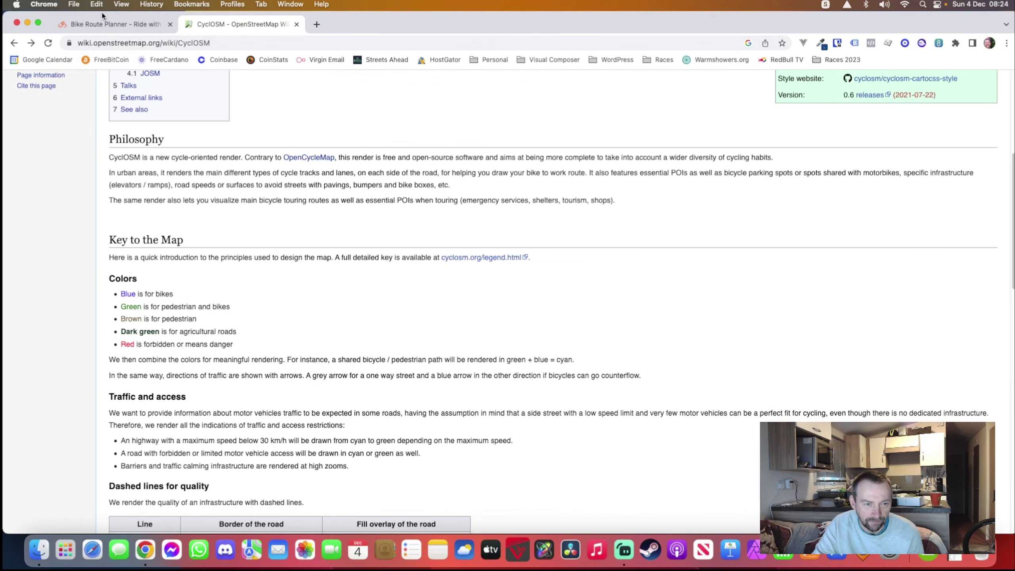
left_click(104, 25)
Step: Switch the base map to Satellite and inspect the track beside Burnt Ings Plantation south to the railway crossing
left_click_drag(487, 281, 546, 295)
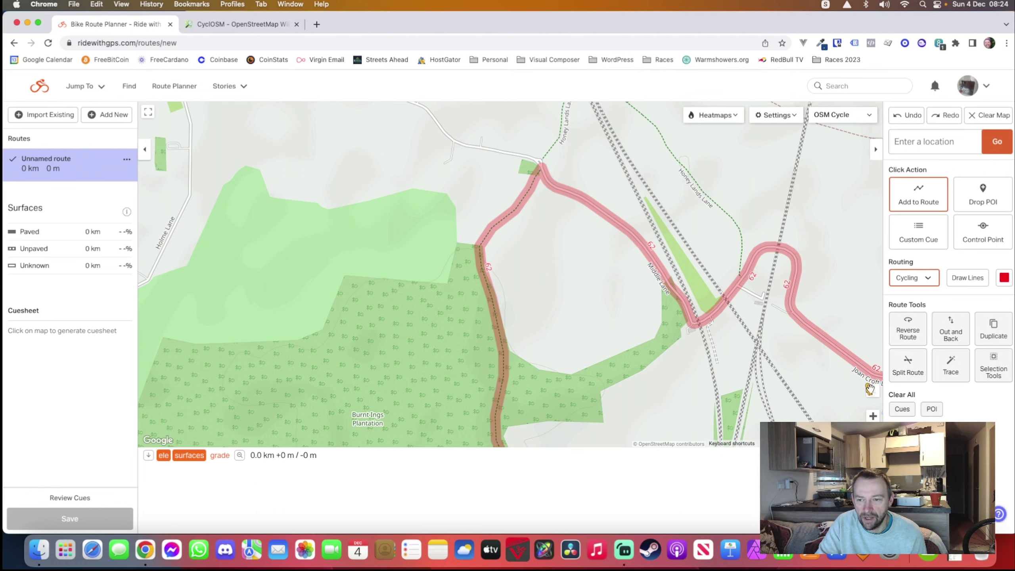
left_click(836, 114)
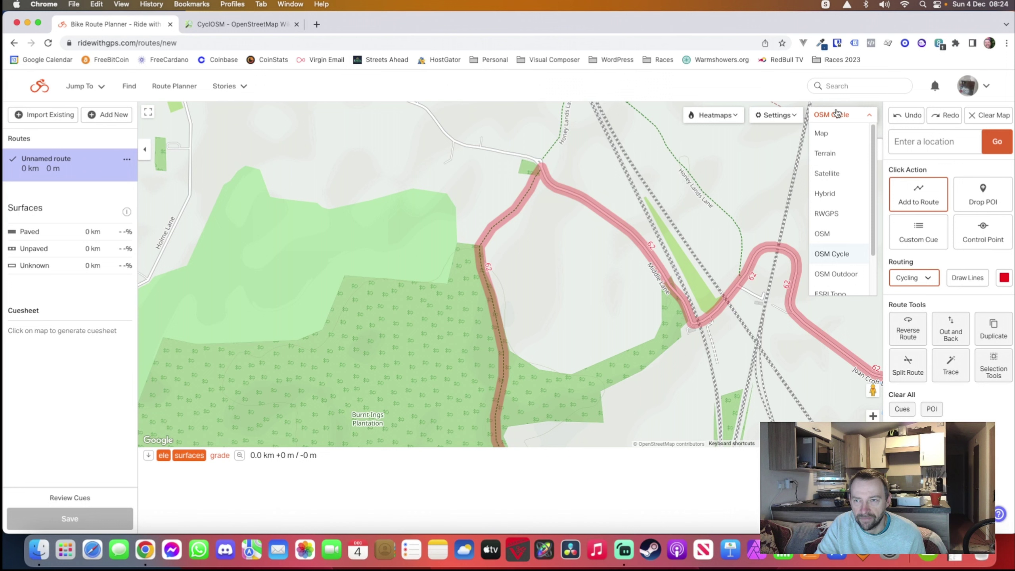
left_click(834, 180)
scroll(495, 186, "up", 5)
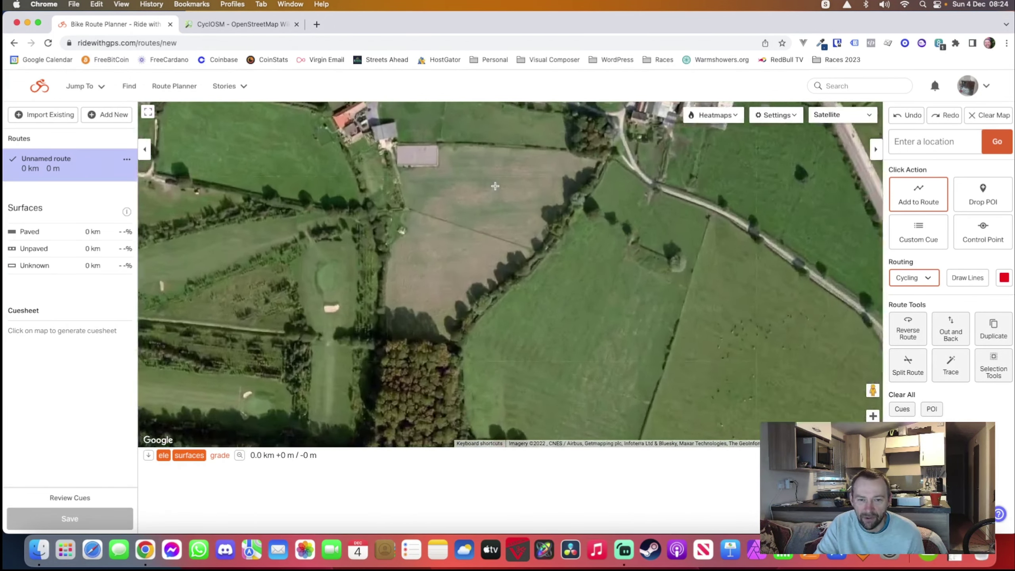
scroll(633, 227, "up", 5)
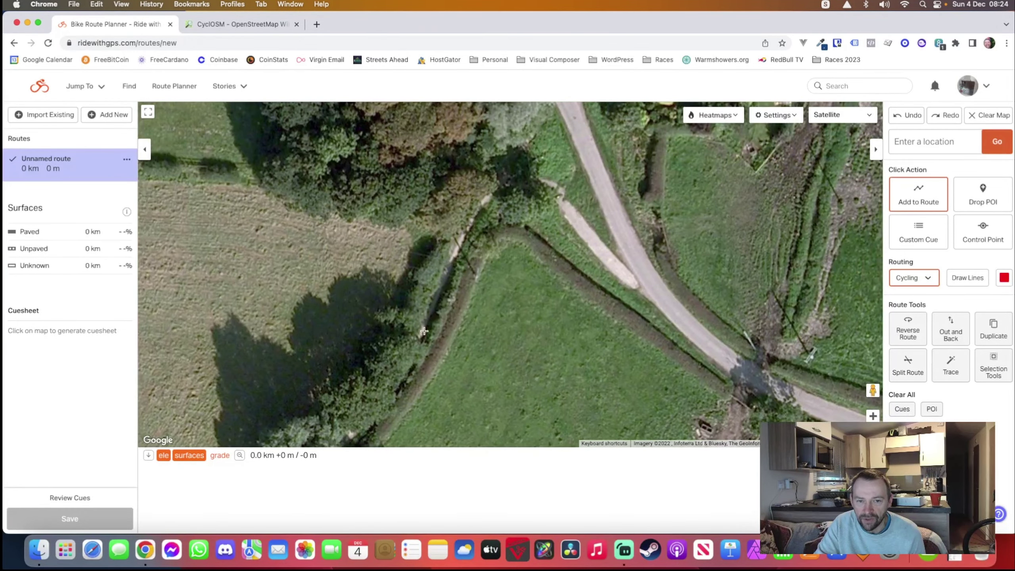
scroll(424, 331, "up", 5)
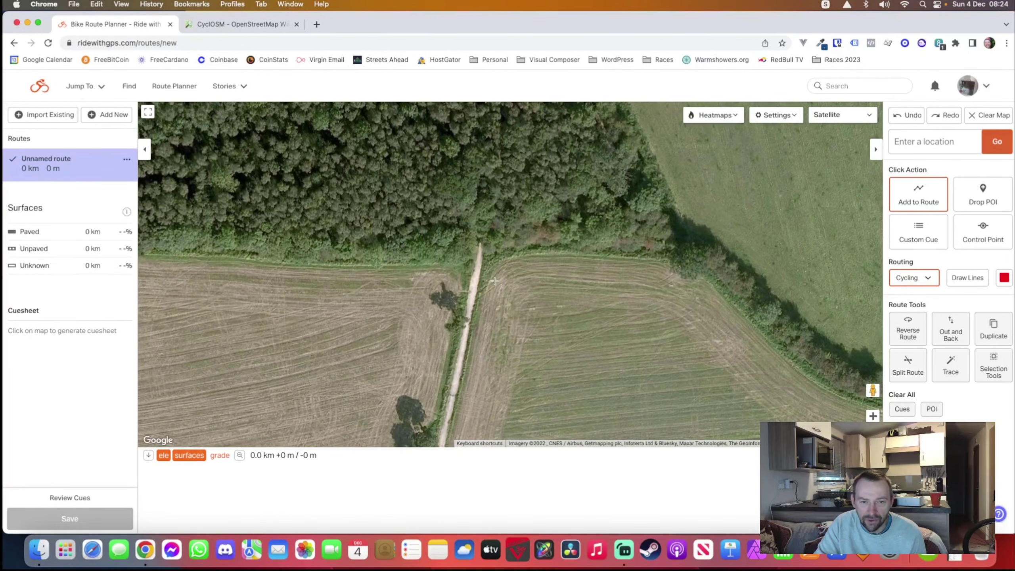
left_click_drag(495, 280, 498, 115)
left_click_drag(464, 351, 502, 174)
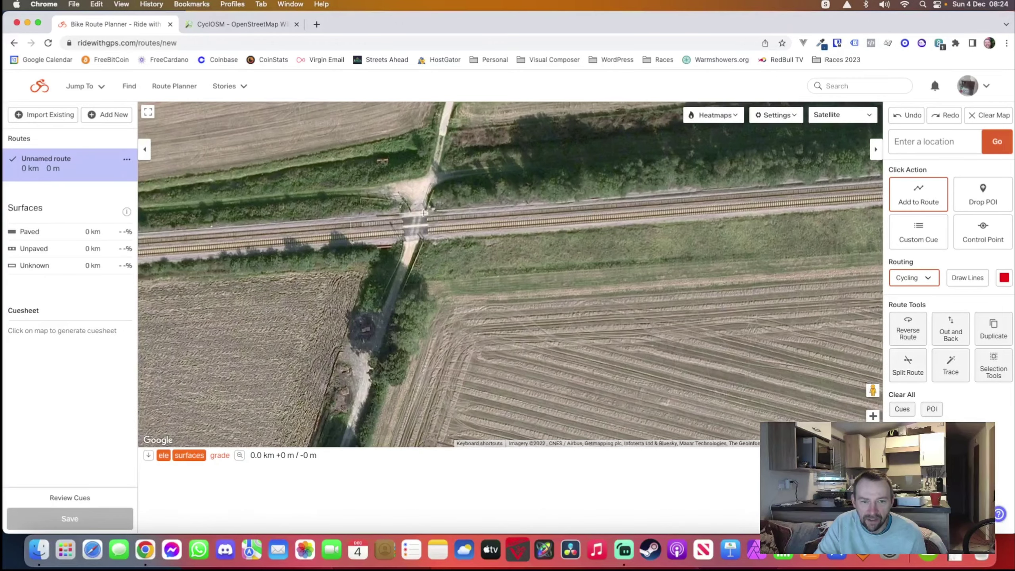
left_click_drag(424, 213, 530, 220)
Step: Switch the base map back to OSM Cycle and follow cycle route 62 south past Toll Bar to Bentley
left_click(839, 115)
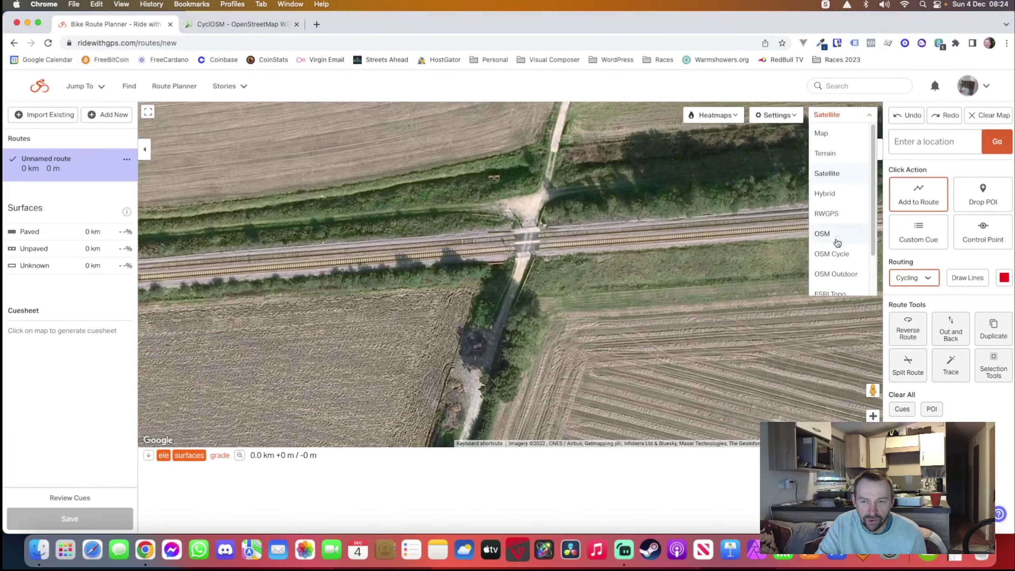
left_click(831, 254)
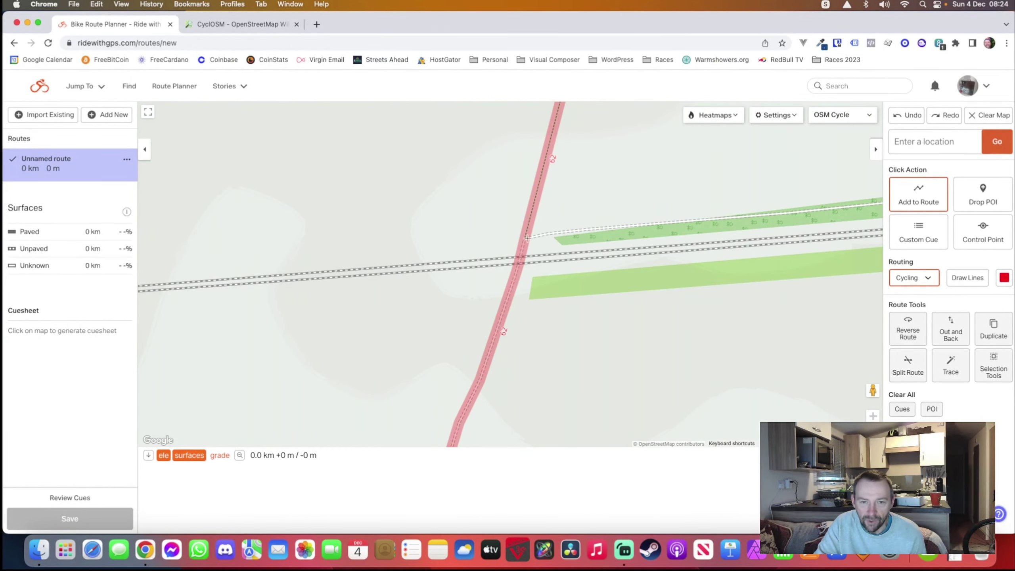
scroll(501, 260, "down", 5)
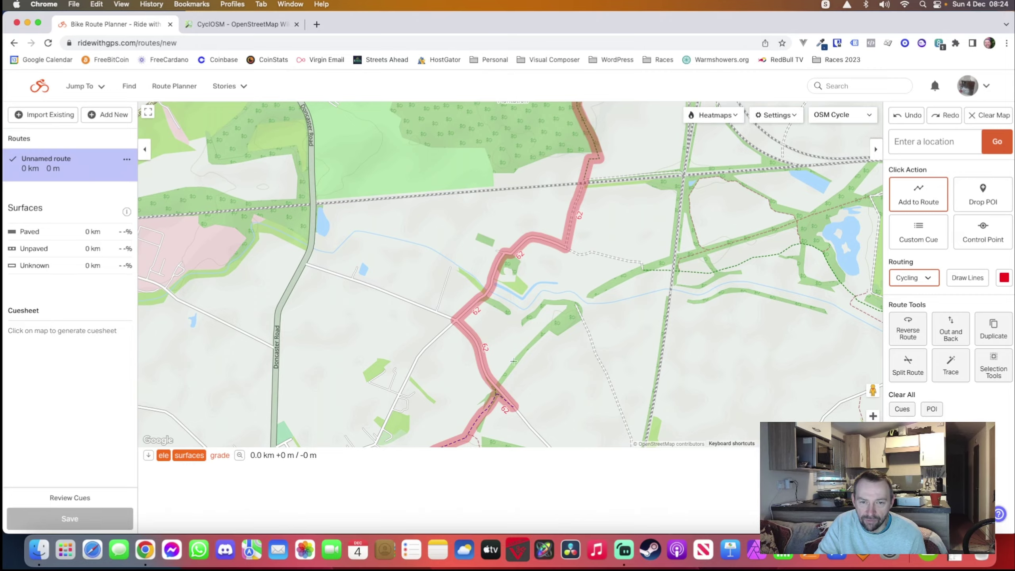
left_click_drag(514, 362, 523, 205)
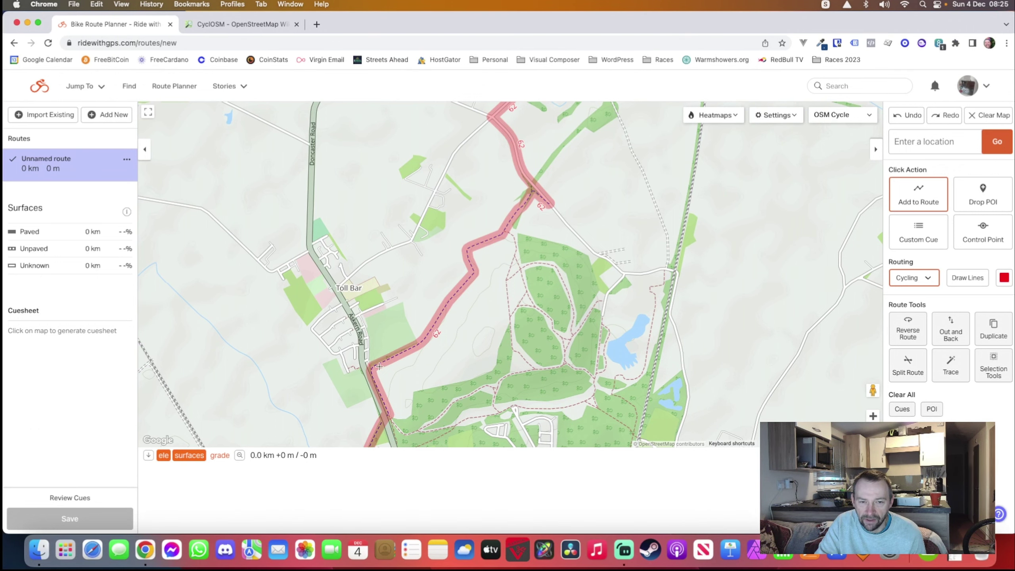
left_click_drag(468, 359, 499, 276)
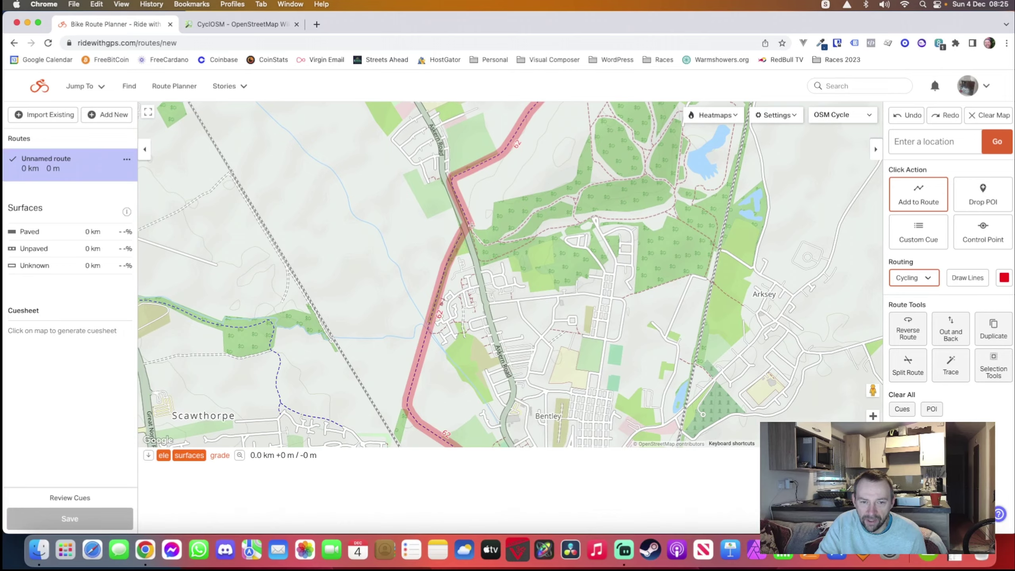
left_click_drag(460, 409, 444, 235)
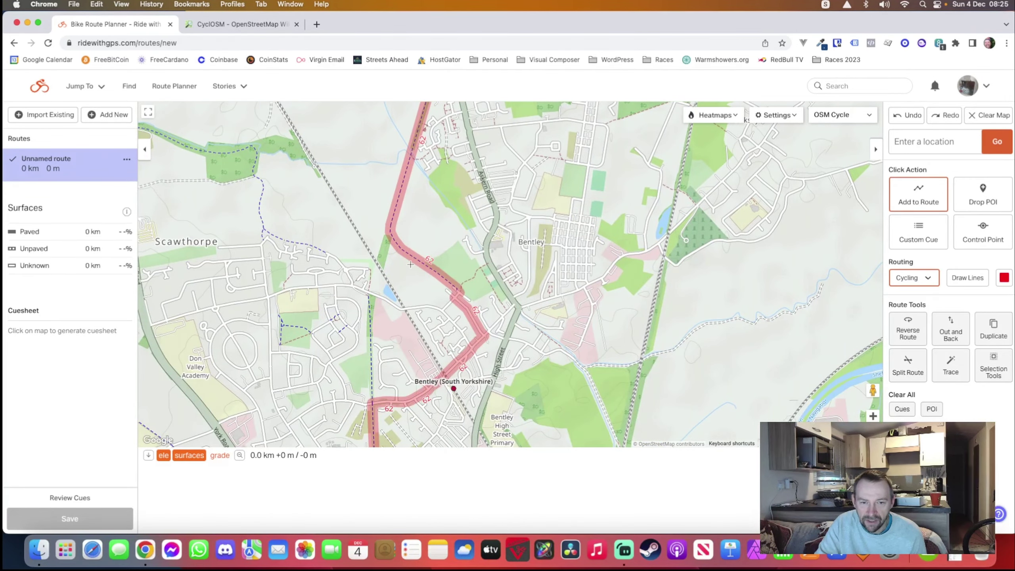
Step: Check the spaced dashed line entry in the CyclOSM wiki's line quality table and return to the route planner
left_click(254, 24)
scroll(202, 270, "down", 5)
scroll(202, 272, "down", 2)
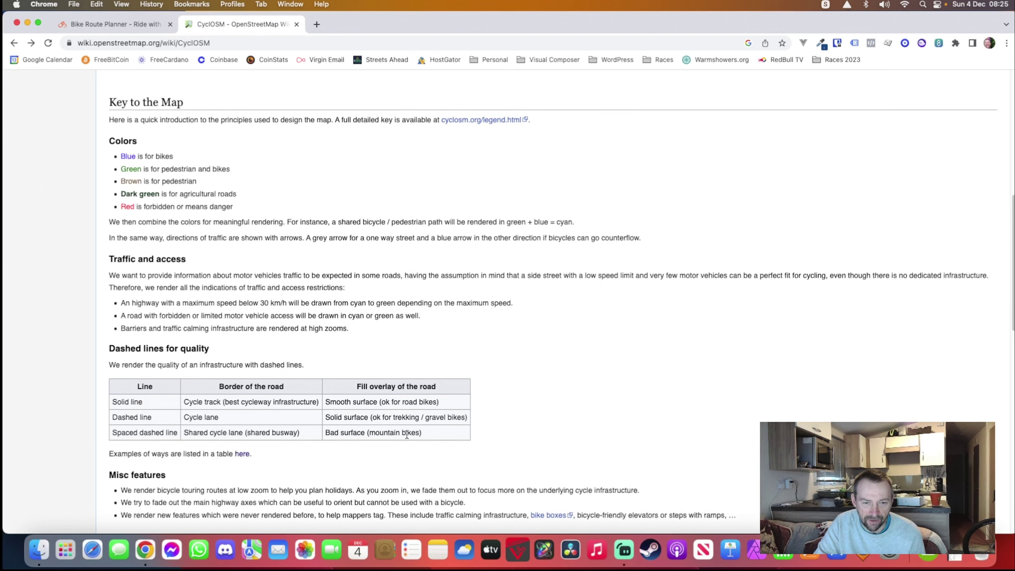
triple_click(148, 433)
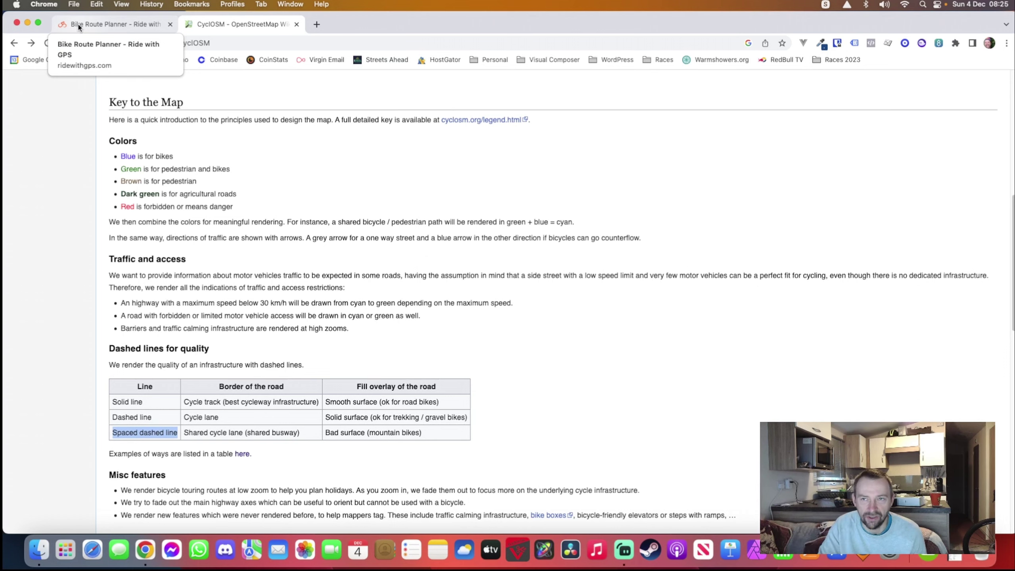
left_click(114, 25)
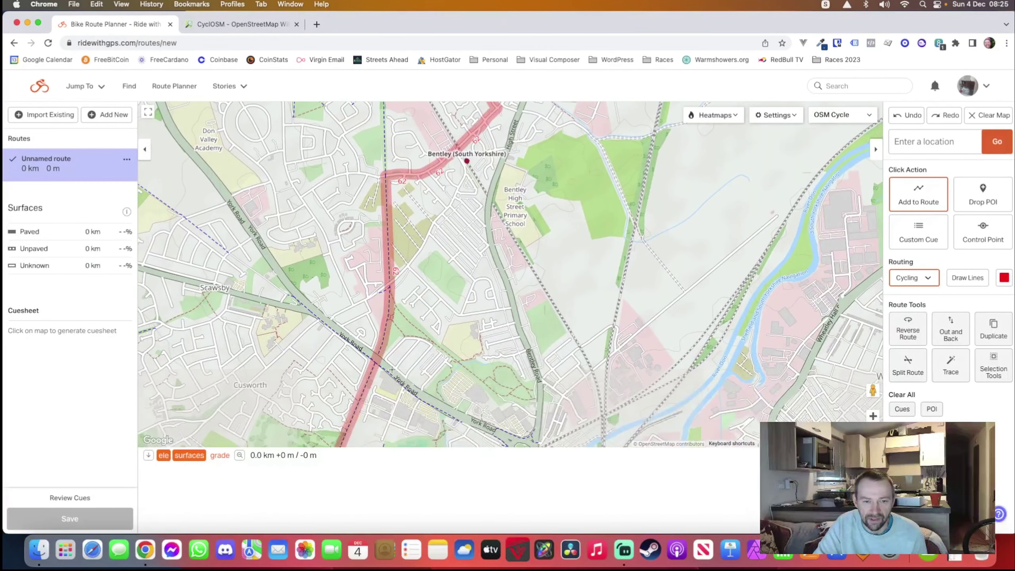
Step: Follow cycle route 62 south from Bentley past Doncaster and Sprotbrough, ending with an overview of the surrounding cycle routes
scroll(413, 296, "down", 5)
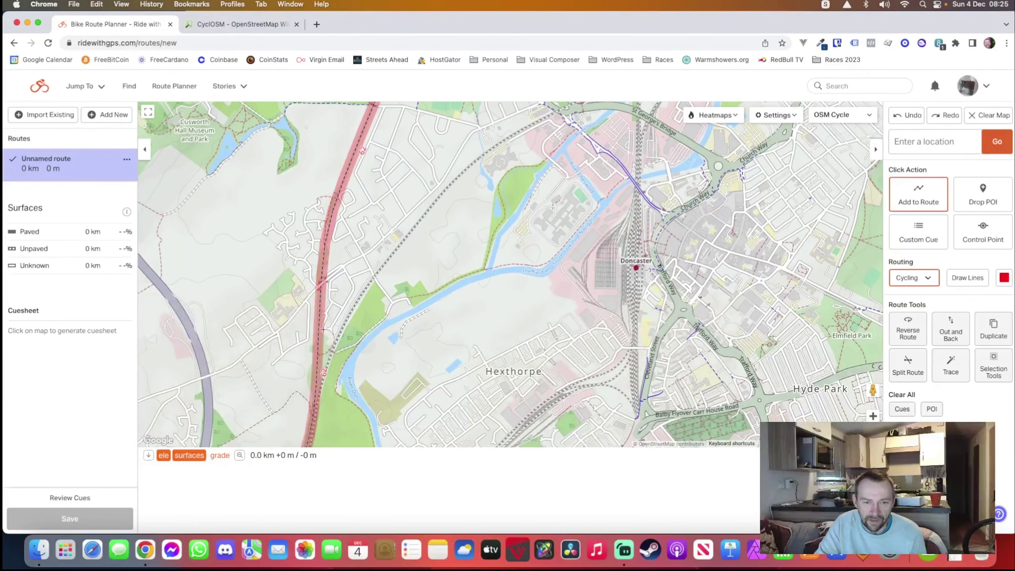
scroll(380, 180, "up", 5)
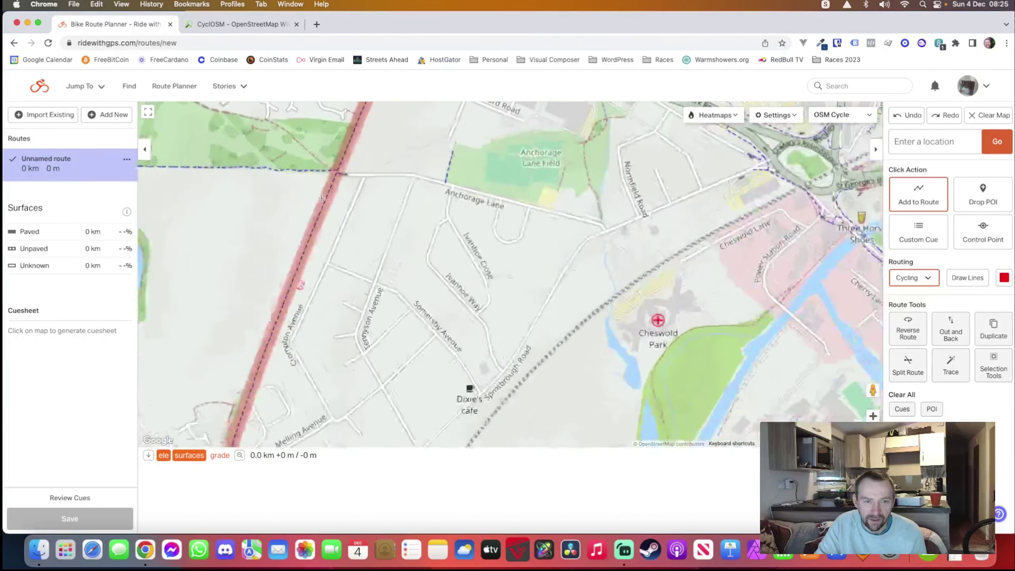
scroll(349, 260, "down", 4)
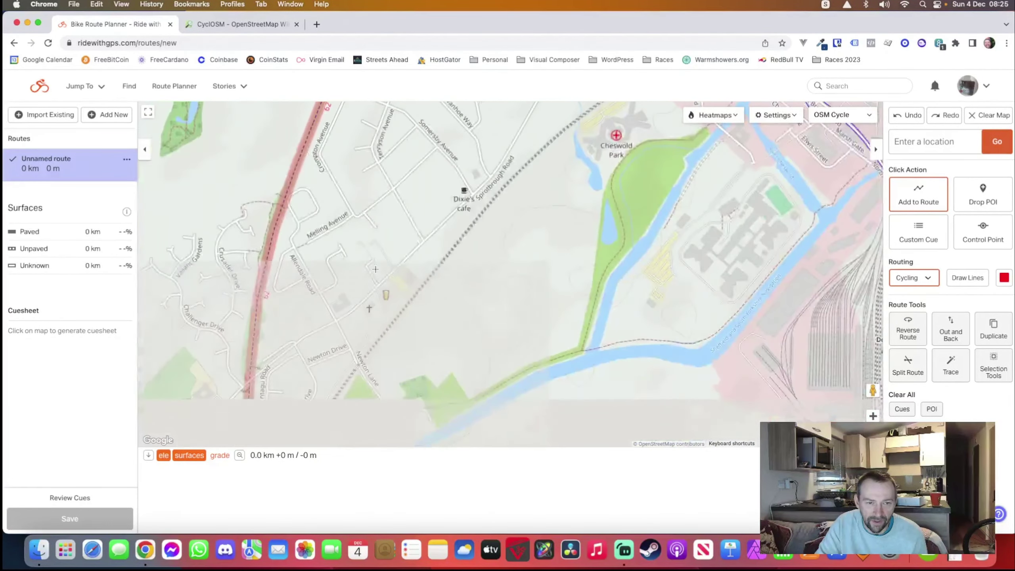
scroll(331, 304, "down", 2)
left_click_drag(398, 400, 471, 192)
scroll(371, 244, "down", 2)
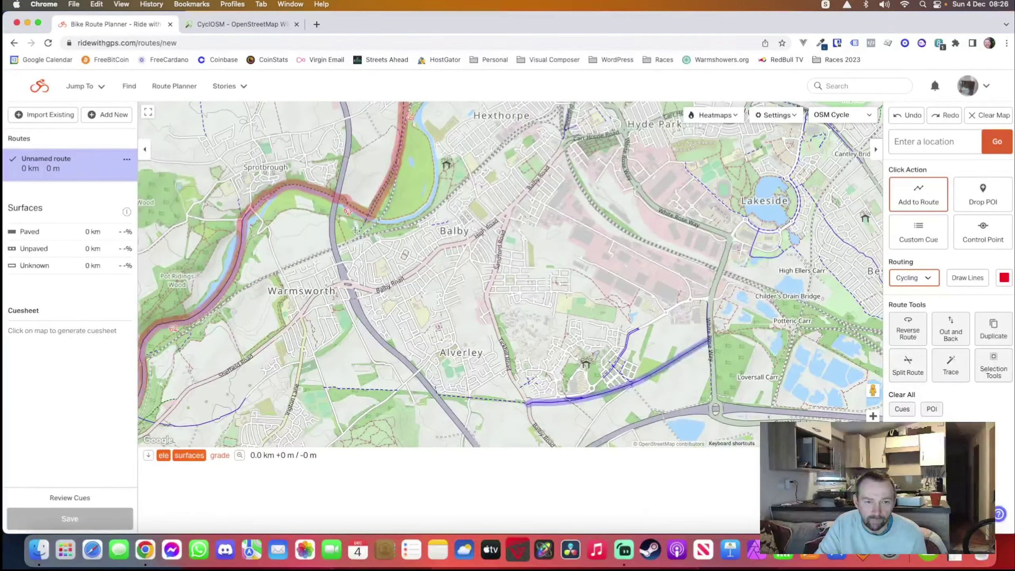
scroll(424, 228, "down", 2)
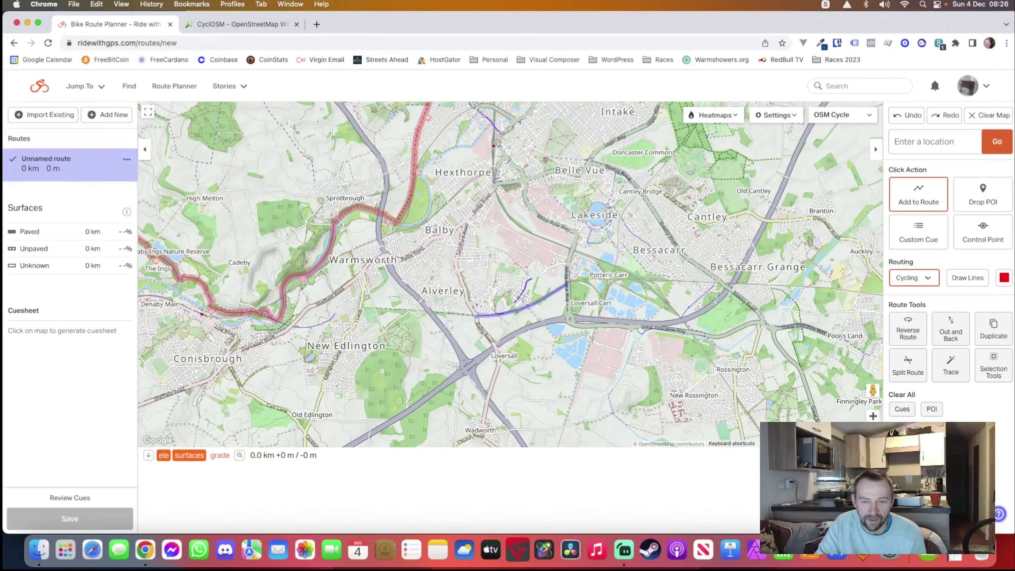
scroll(535, 248, "down", 2)
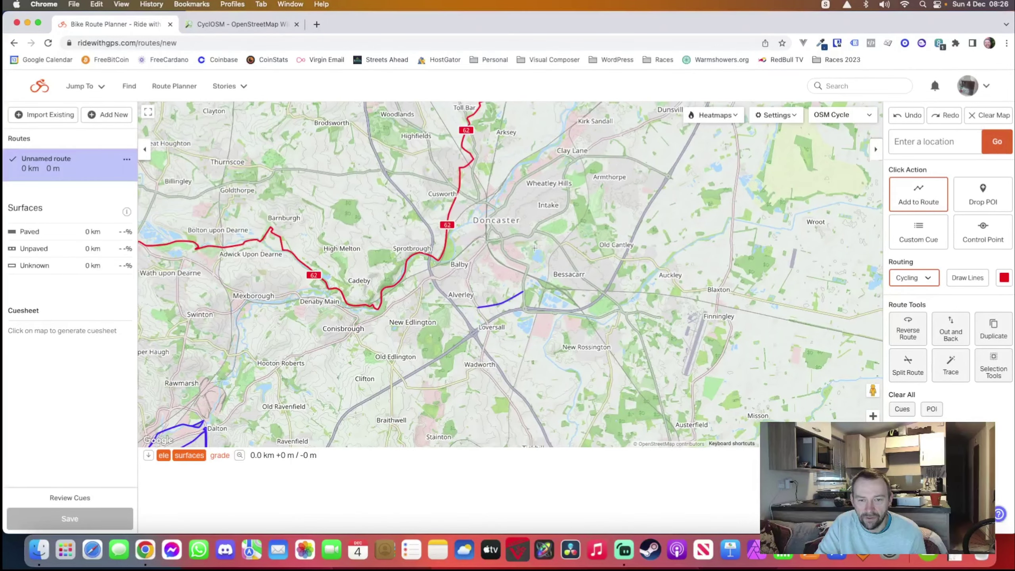
left_click_drag(535, 243, 483, 332)
Step: Open the saved route "North Lincs short 80km" for editing in the route planner
left_click(180, 85)
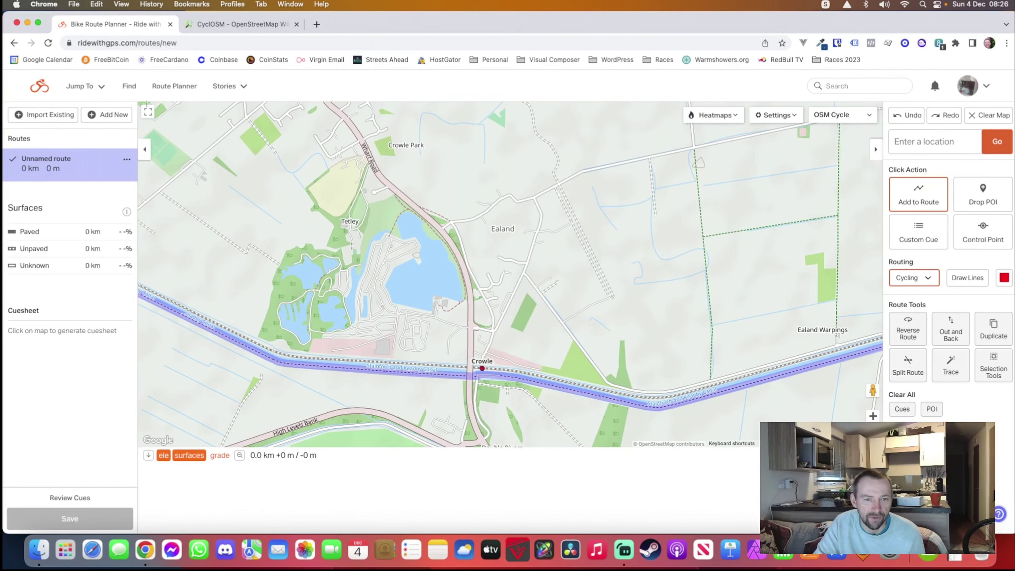
left_click(43, 89)
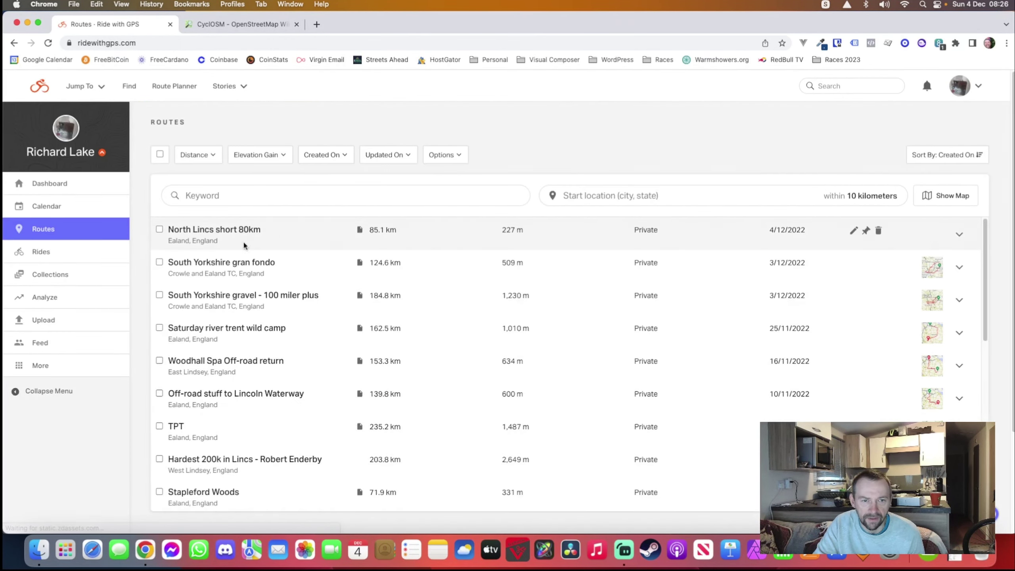
left_click(225, 229)
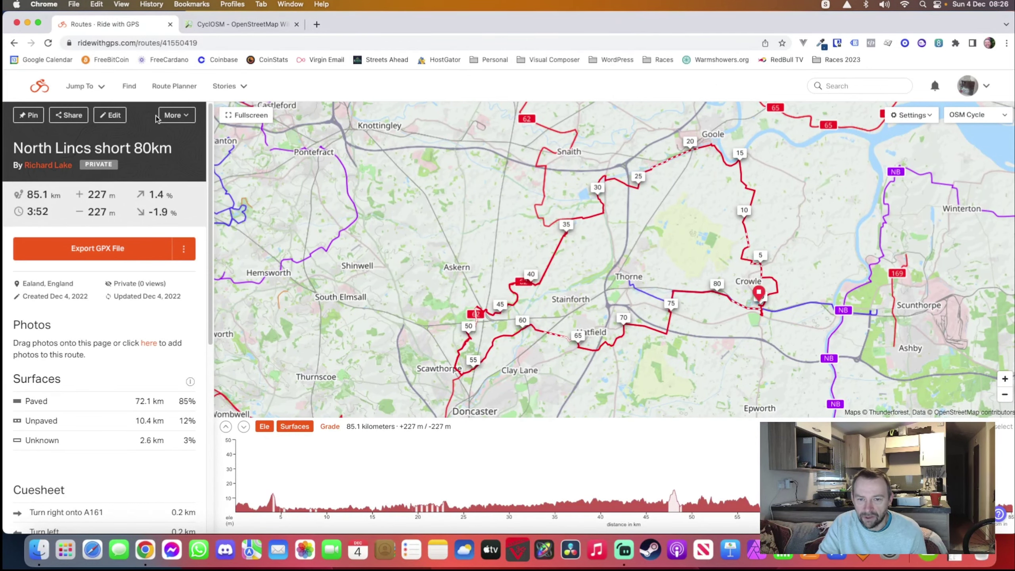
left_click(109, 115)
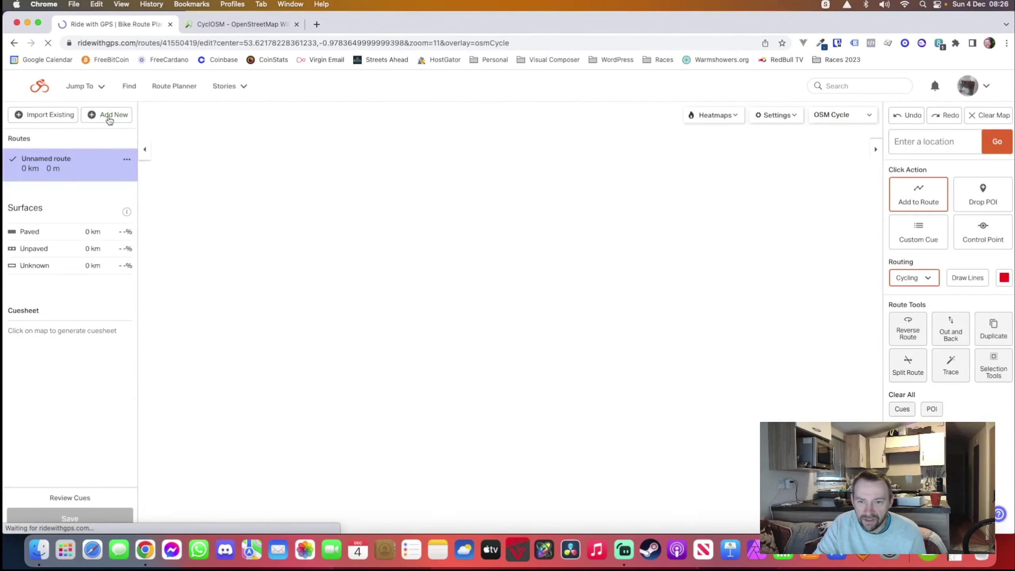
Step: Examine the first 6 km of the route from Ealand around Crowle, including the dotted unpaved sections near Eastoft Road
scroll(579, 333, "up", 3)
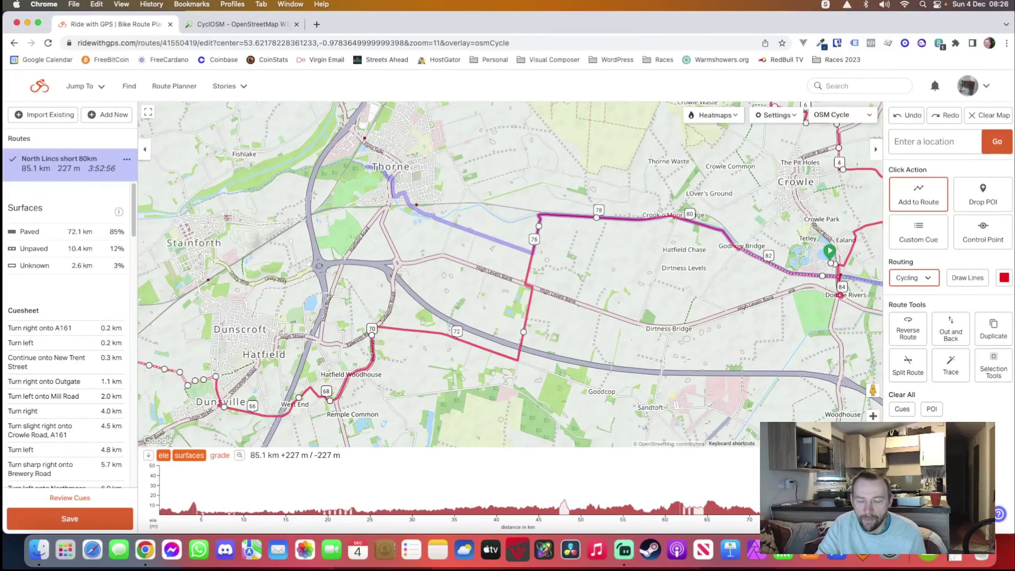
left_click_drag(607, 215, 492, 272)
scroll(495, 301, "up", 2)
left_click_drag(784, 297, 552, 363)
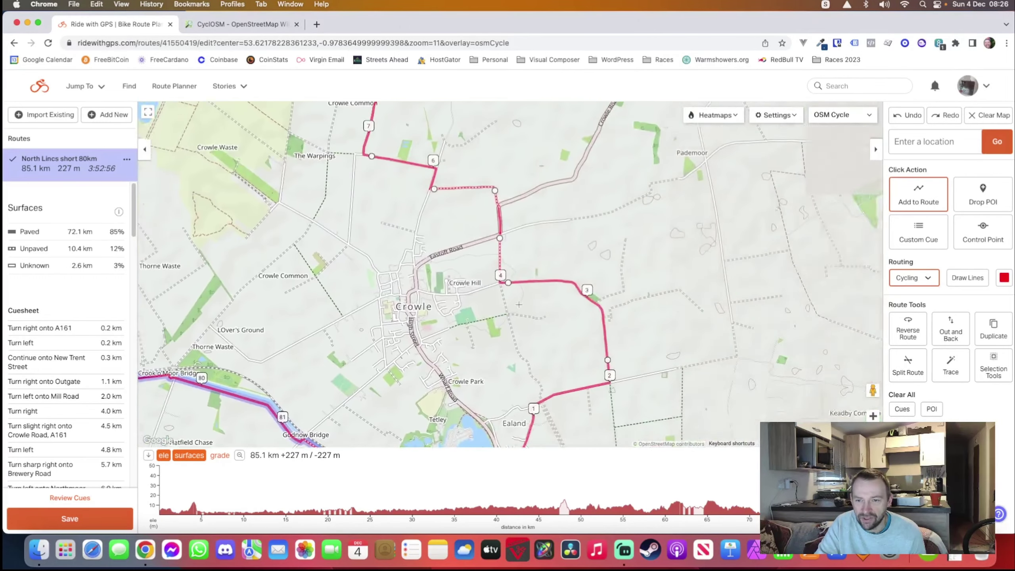
left_click_drag(463, 375, 449, 263)
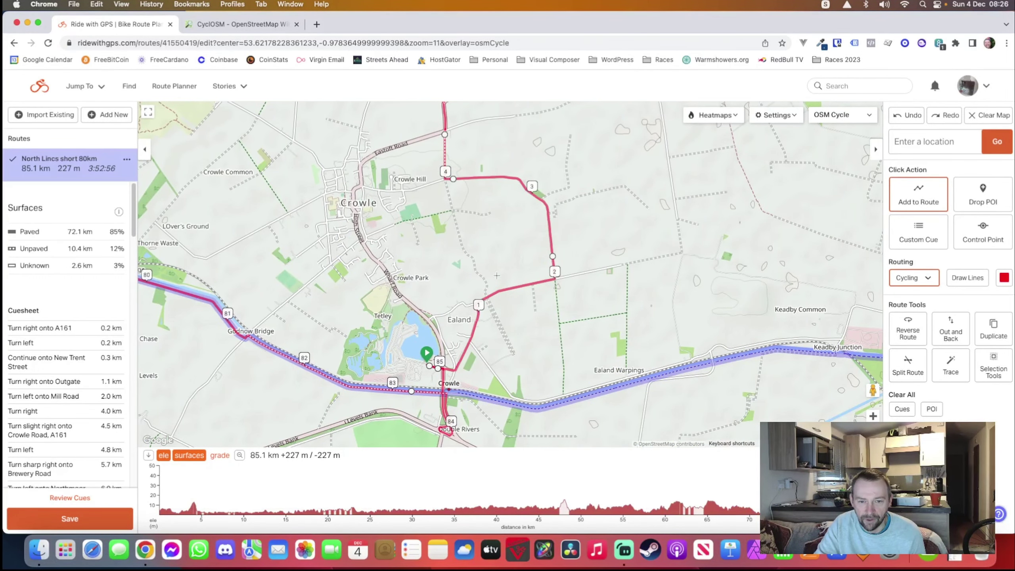
left_click_drag(441, 163, 513, 327)
scroll(514, 327, "up", 2)
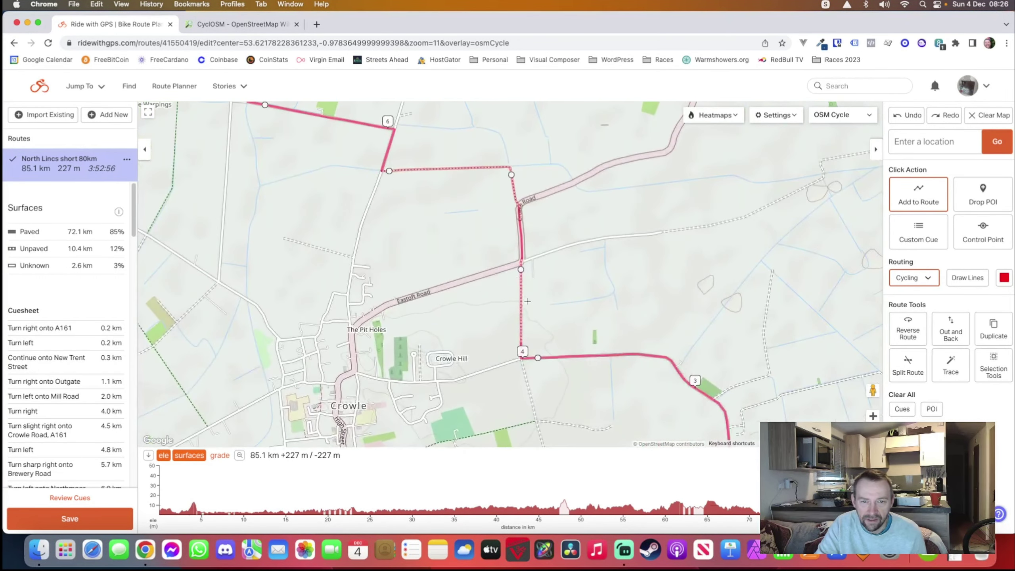
left_click_drag(441, 184, 453, 195)
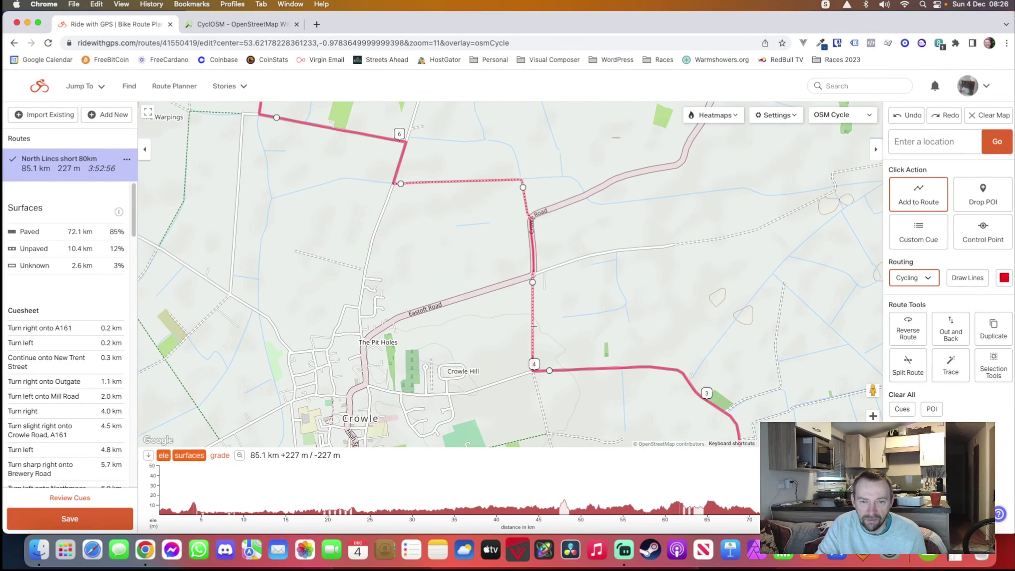
left_click_drag(426, 239, 537, 334)
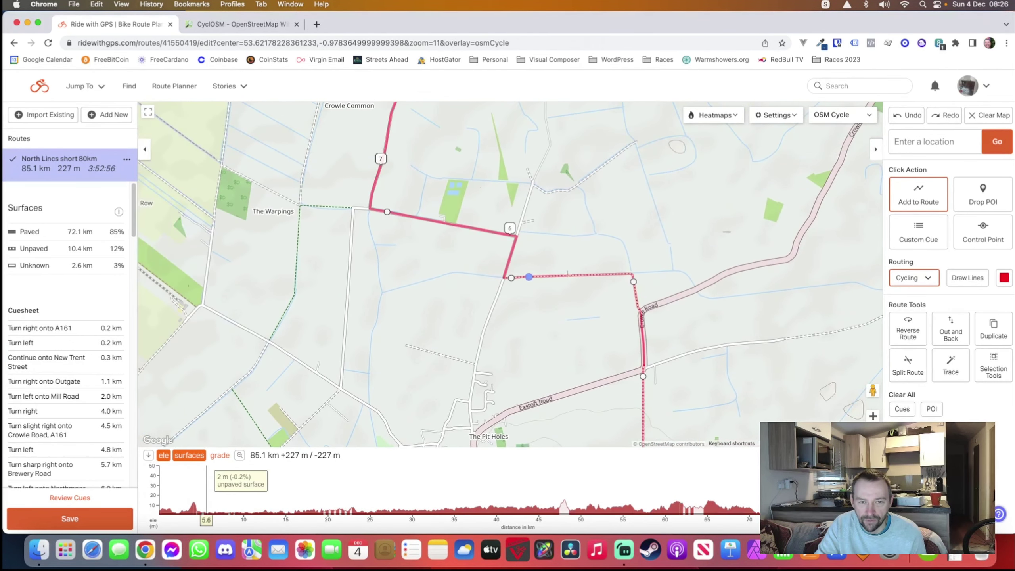
Step: Follow the route north from Crowle Common across Rainsbutt Moor and past Swinefleet to Goole, checking the unpaved stretch near kilometre 8
scroll(630, 322, "down", 3)
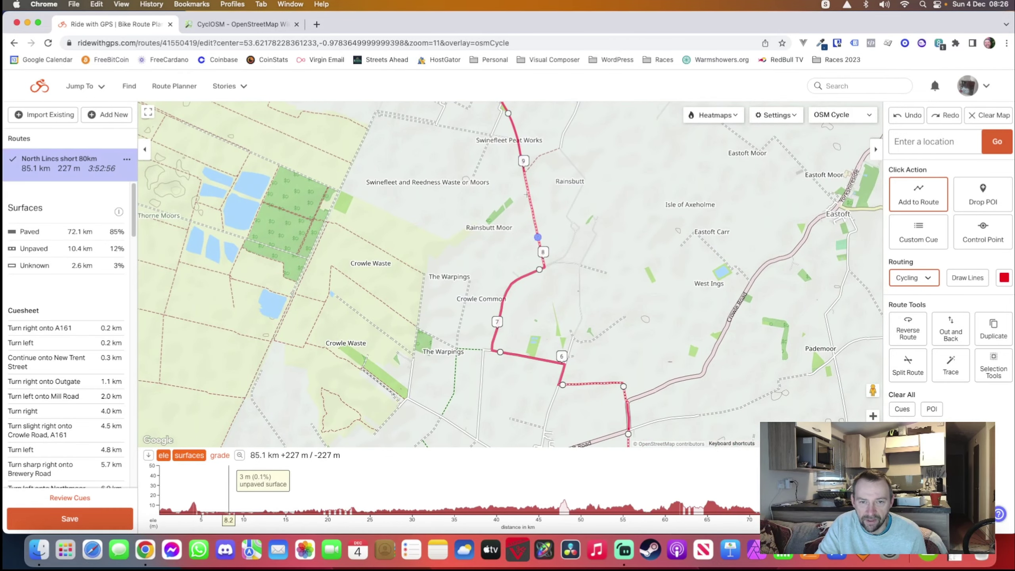
left_click_drag(434, 120, 440, 229)
scroll(516, 252, "up", 5)
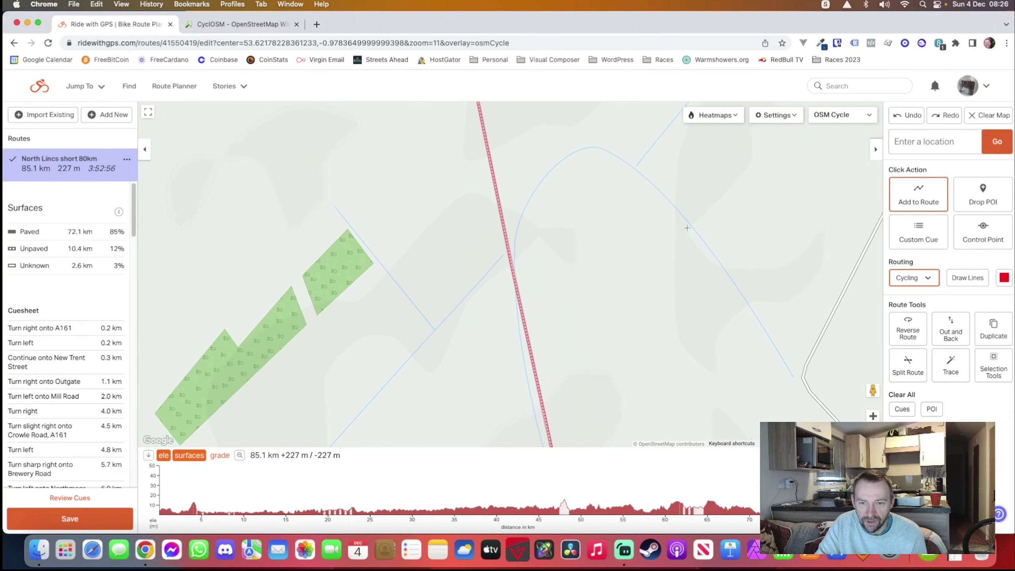
scroll(423, 194, "down", 4)
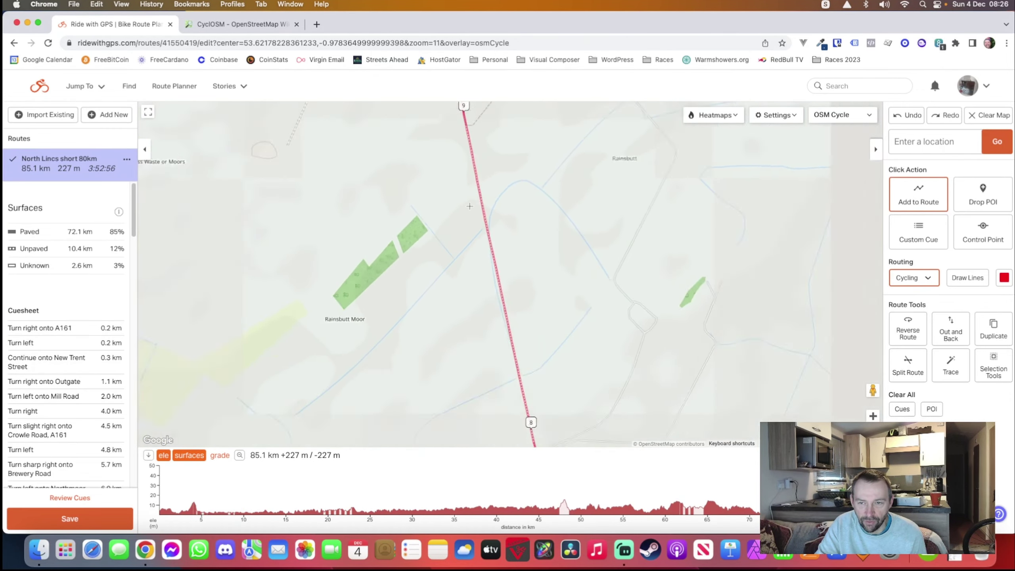
left_click_drag(388, 188, 391, 283)
scroll(398, 266, "down", 2)
left_click_drag(467, 138, 490, 285)
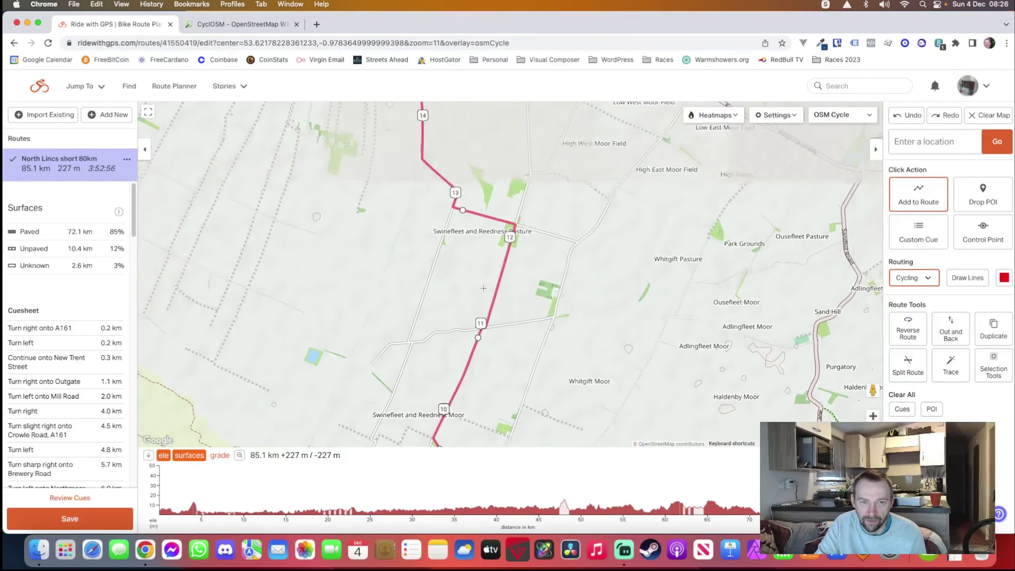
scroll(491, 282, "down", 2)
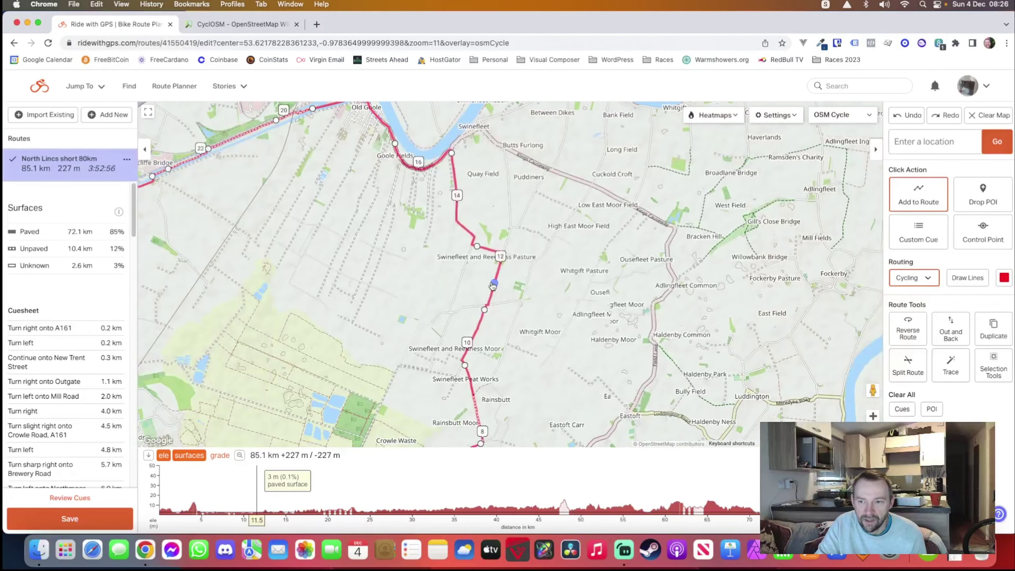
left_click_drag(300, 168, 299, 283)
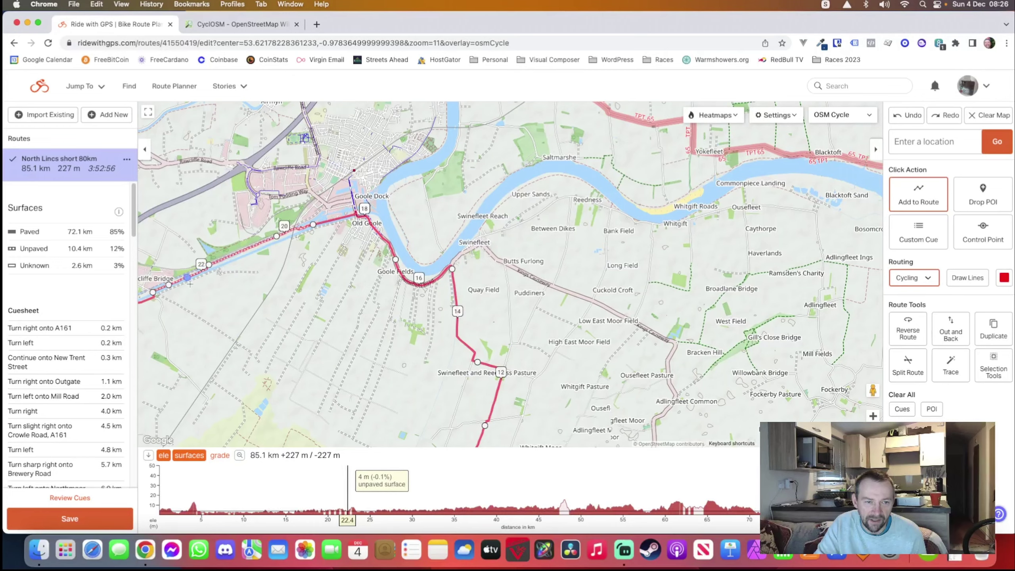
Step: Follow the route from Goole through Rawcliffe Bridge and past Sykehouse to the section beside Burnt Ings Plantation
left_click_drag(209, 288, 484, 201)
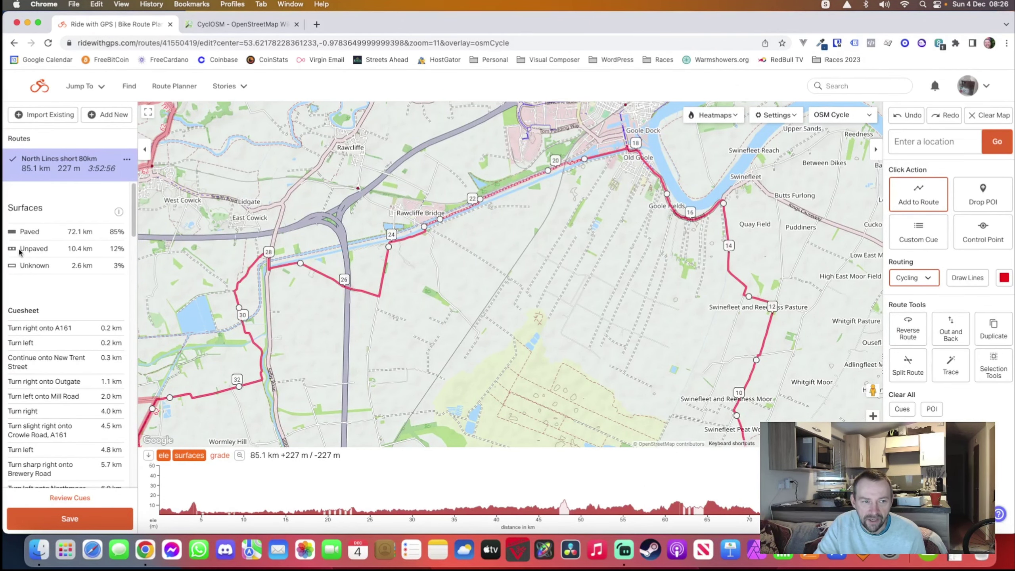
left_click_drag(282, 316, 446, 267)
left_click_drag(372, 426, 478, 287)
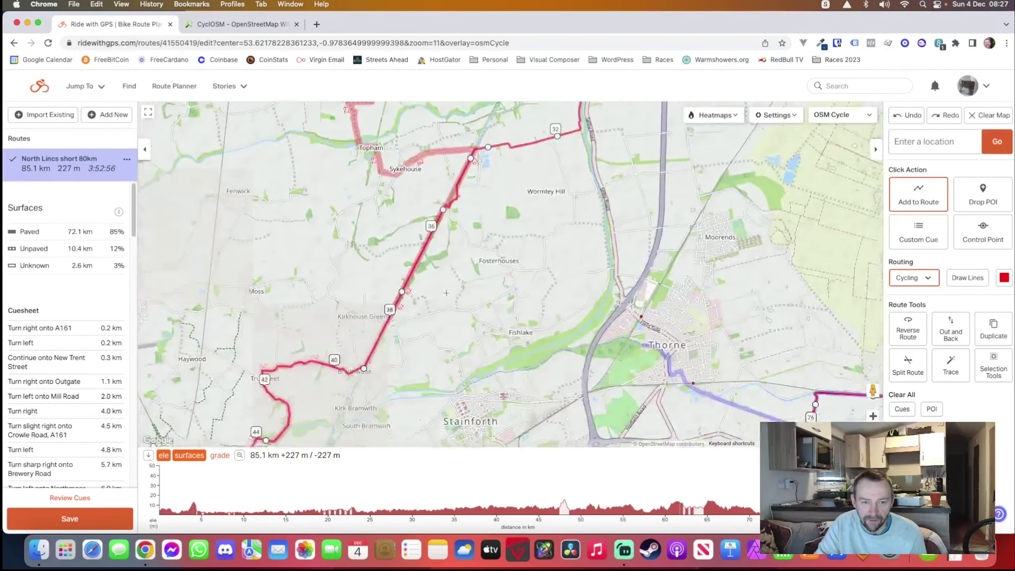
left_click_drag(236, 342, 333, 246)
scroll(335, 244, "up", 5)
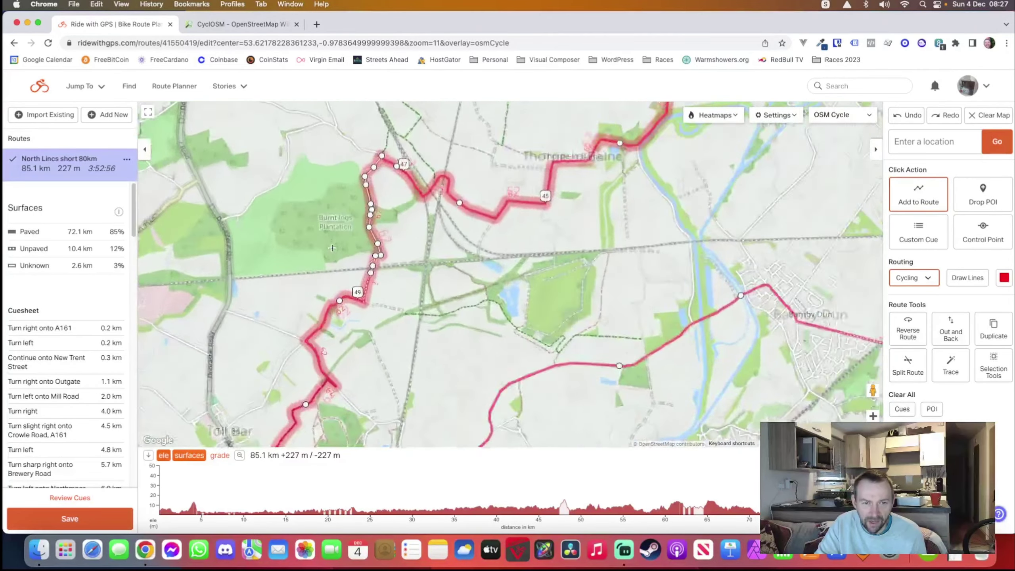
left_click_drag(476, 201, 466, 224)
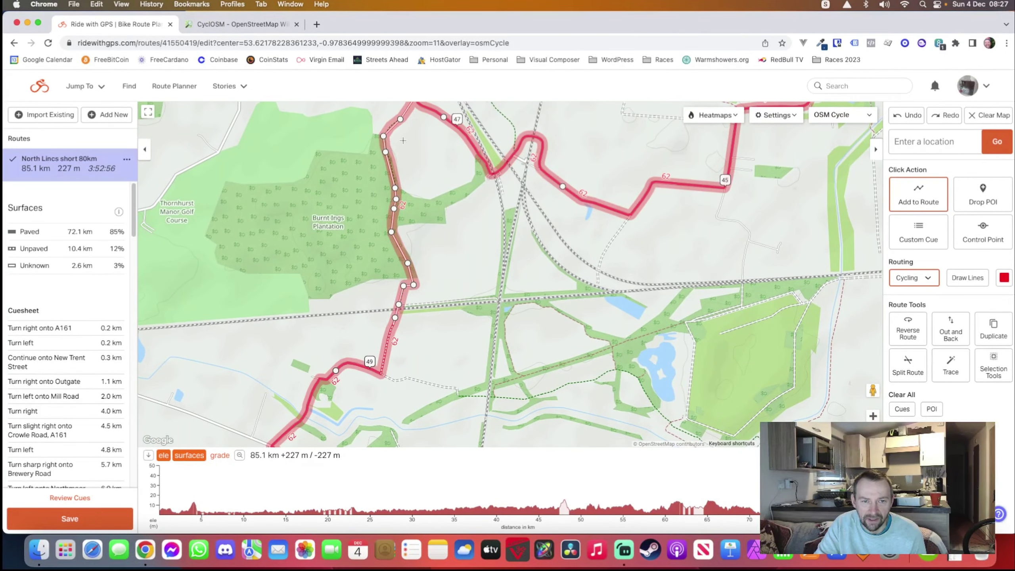
Step: Follow the route from Burnt Ings Plantation through Toll Bar, Bentley and Barnby Dun to Dunsville, checking the dotted section near kilometre 63
scroll(412, 140, "up", 3)
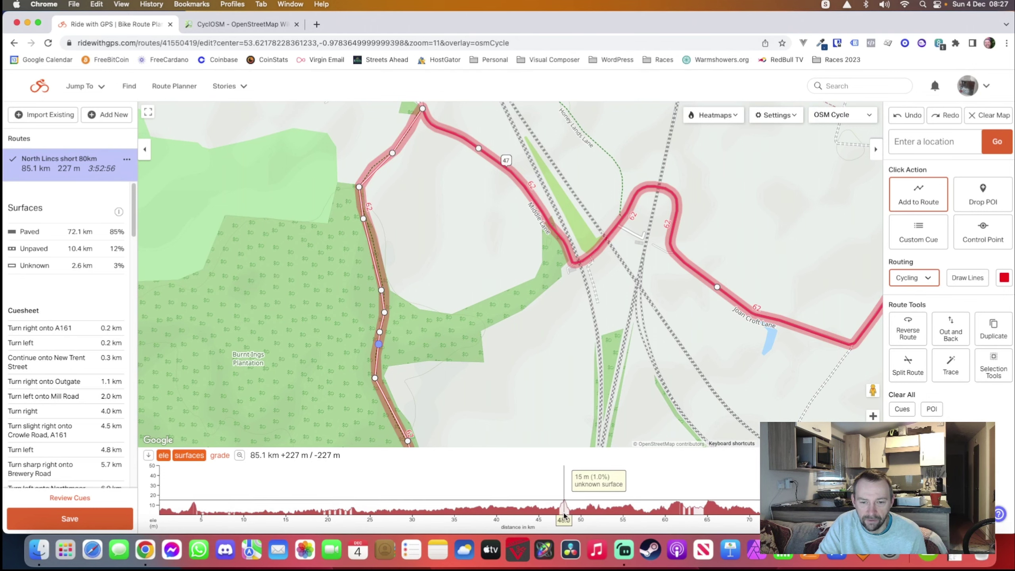
mouse_move(475, 420)
left_mouse_down()
mouse_move(475, 273)
mouse_move(473, 312)
left_mouse_up()
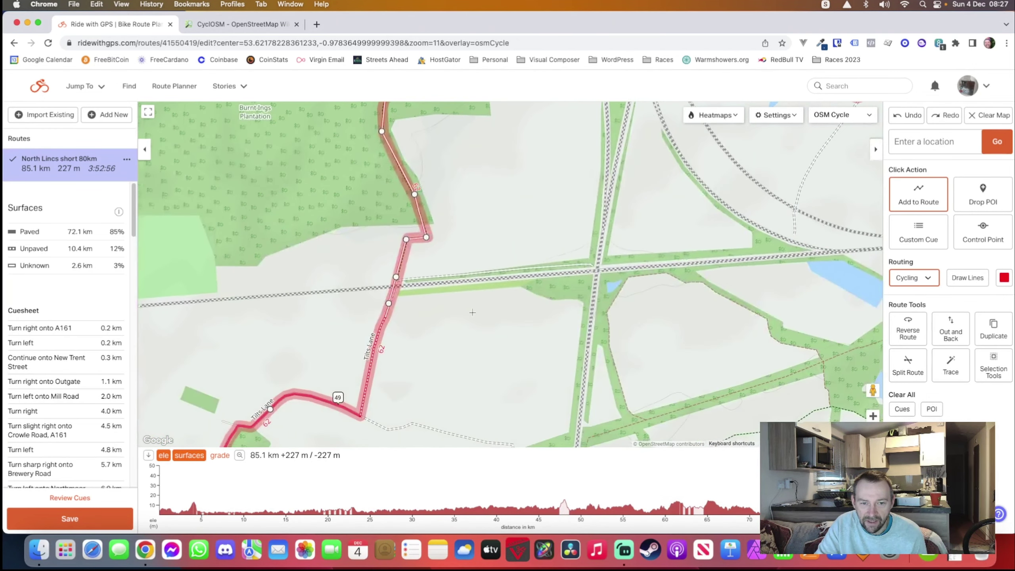
scroll(459, 292, "down", 8)
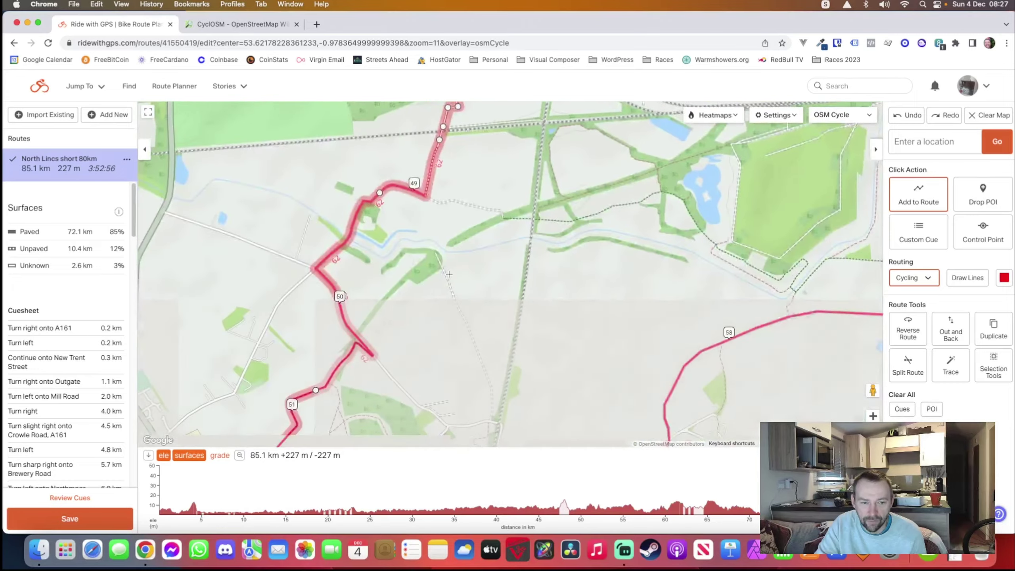
scroll(449, 274, "down", 10)
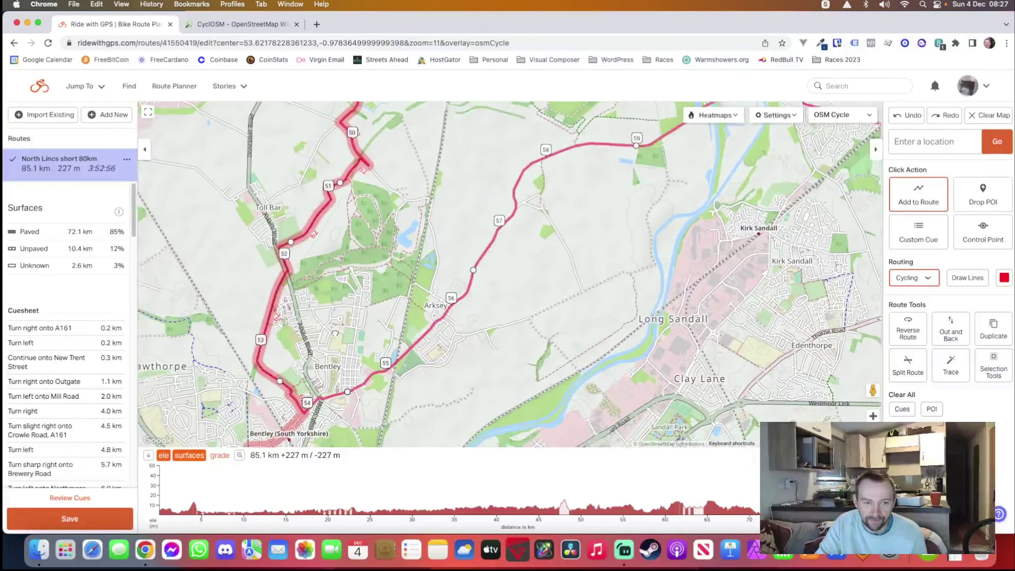
scroll(335, 333, "right", 15)
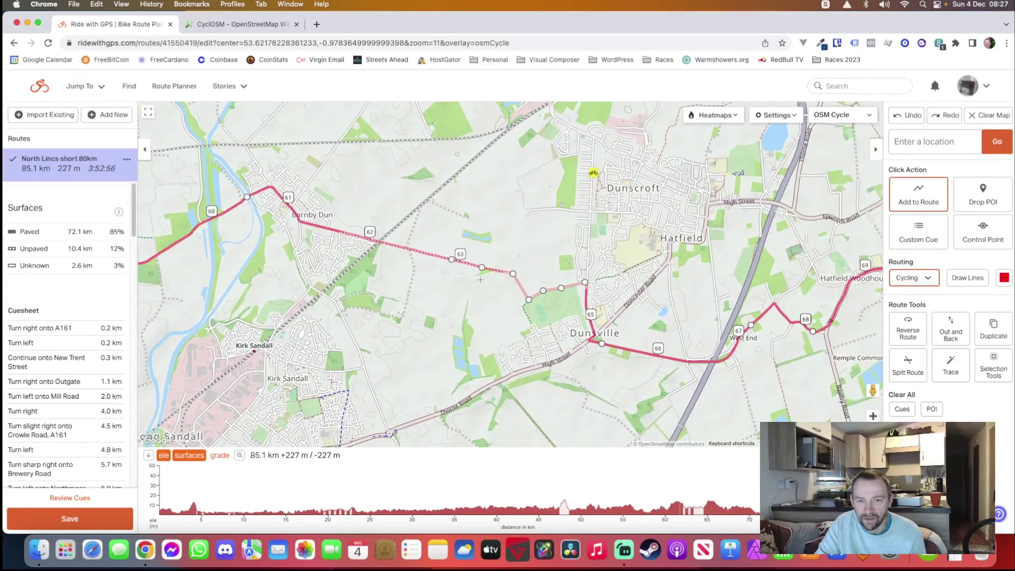
scroll(603, 313, "right", 4)
scroll(481, 302, "up", 5)
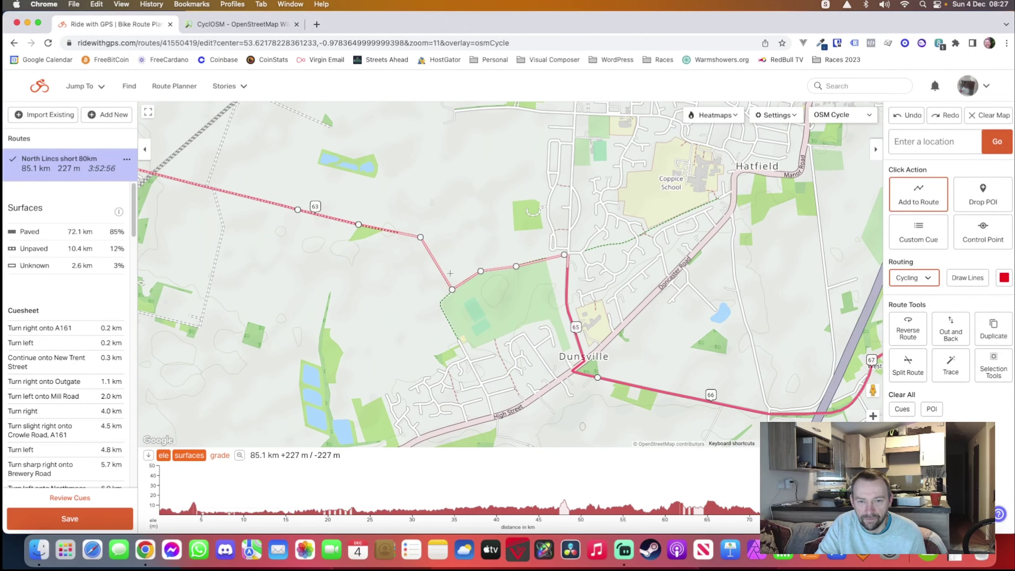
scroll(348, 258, "left", 2)
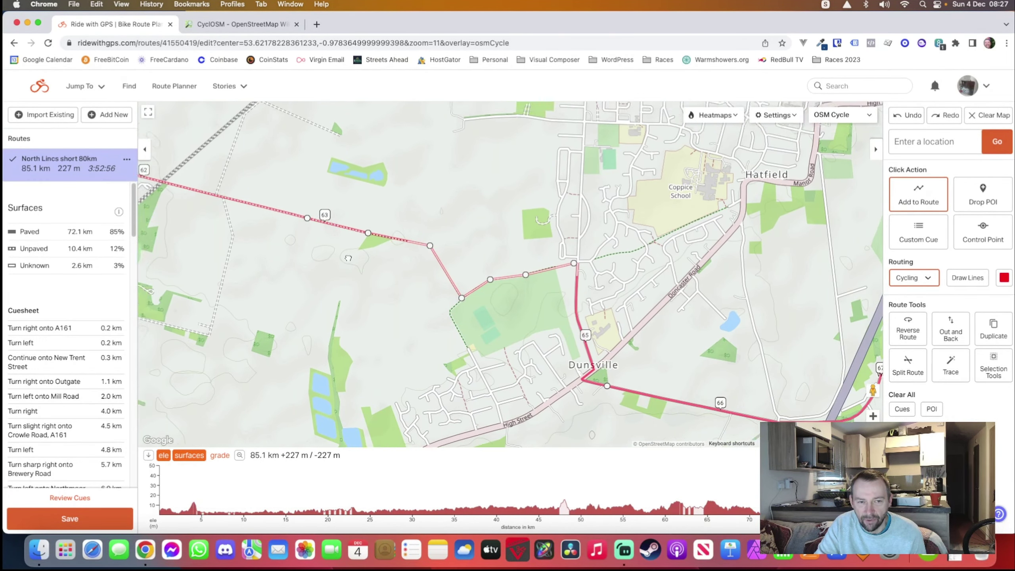
scroll(348, 257, "left", 5)
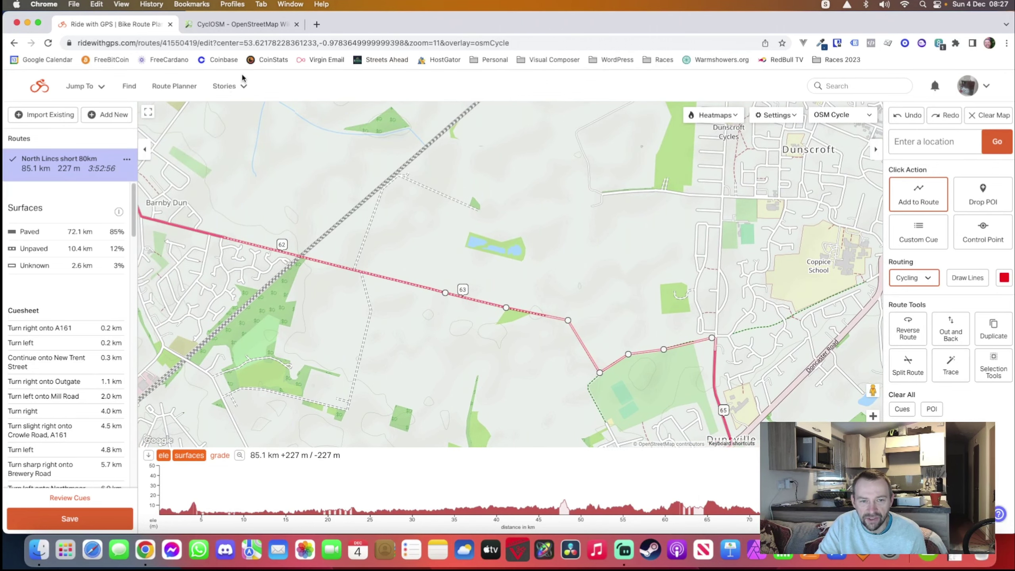
Step: Clear the route from the map and switch the base map to OSM around Hatfield Lane
left_click(990, 116)
left_click(594, 180)
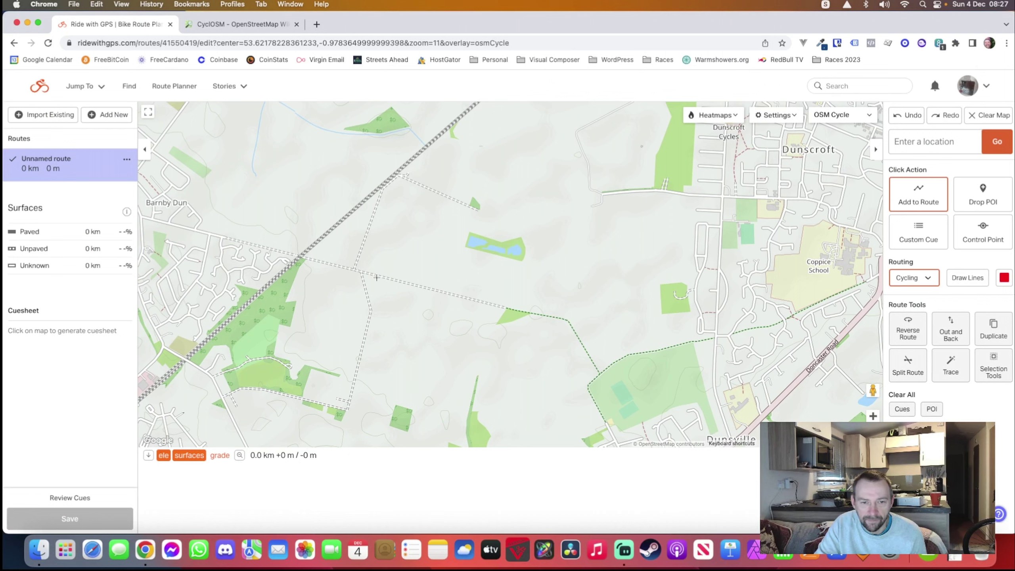
scroll(462, 293, "up", 3)
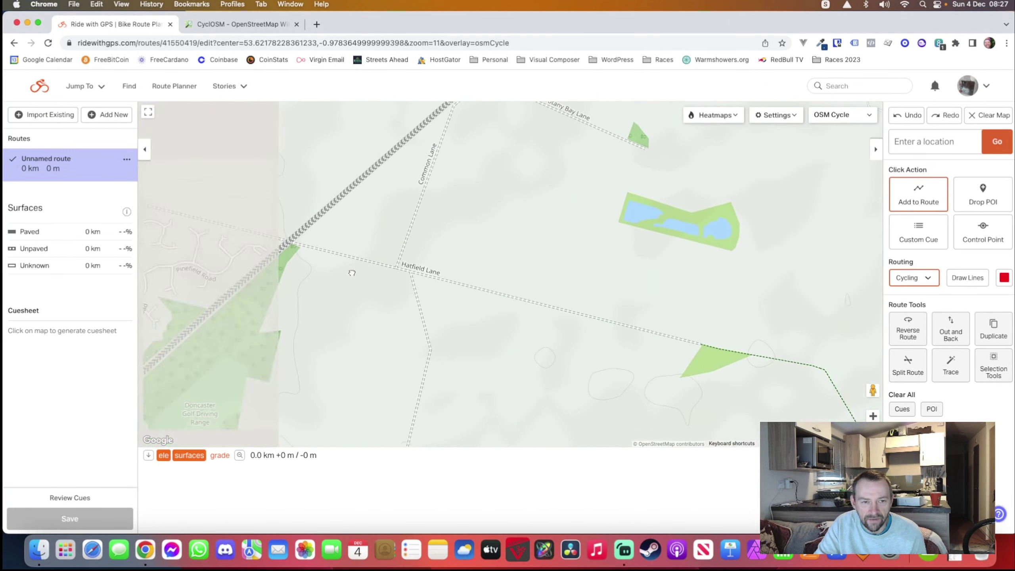
left_click(871, 119)
left_click(835, 236)
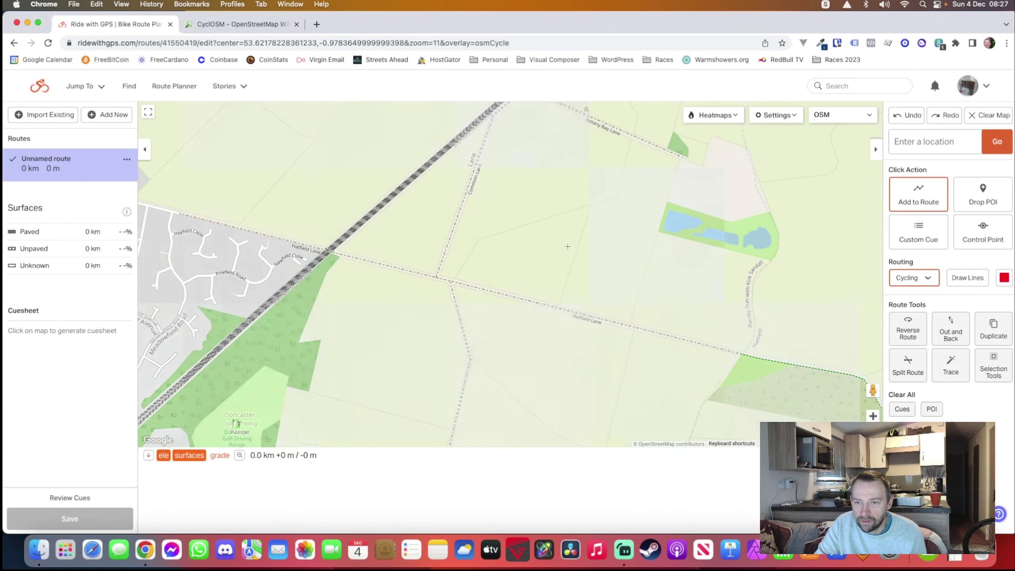
Step: Trace Hatfield Lane east from Barnby Dun past Common Lane and along the footpaths to Dunsville, comparing the path line styles
left_click_drag(568, 246, 631, 257)
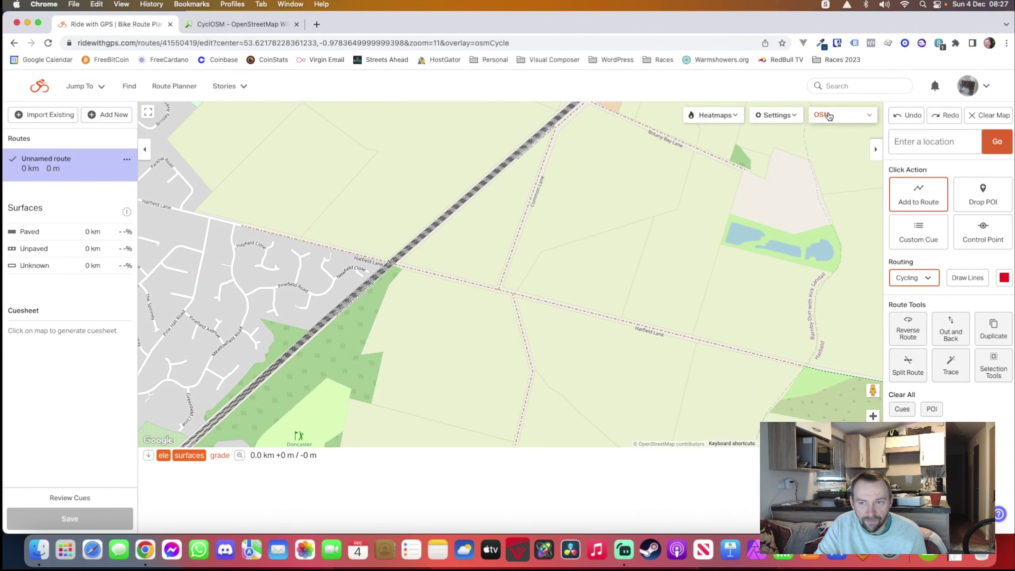
scroll(241, 227, "up", 3)
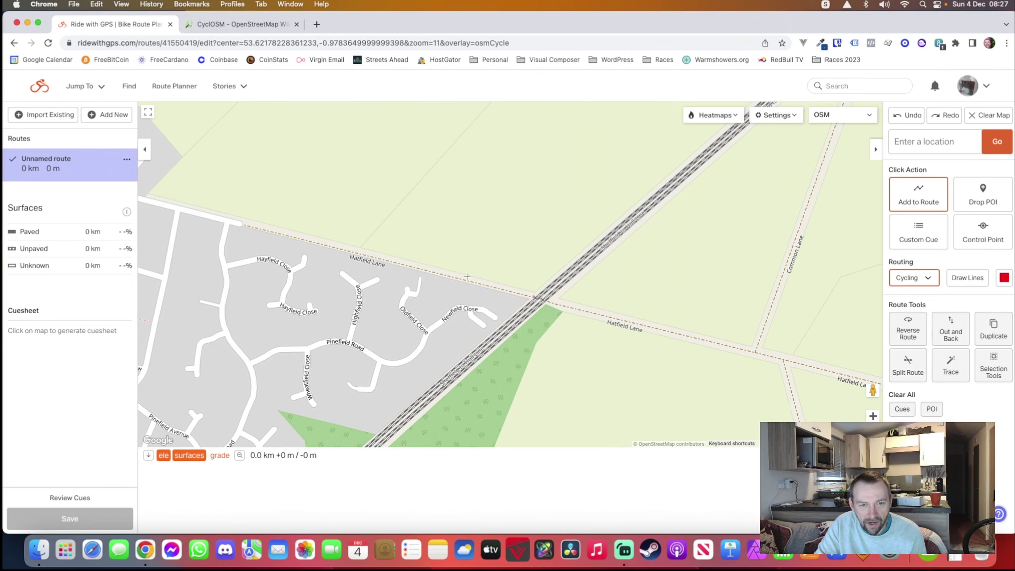
left_click_drag(672, 371, 432, 321)
left_click_drag(694, 376, 490, 340)
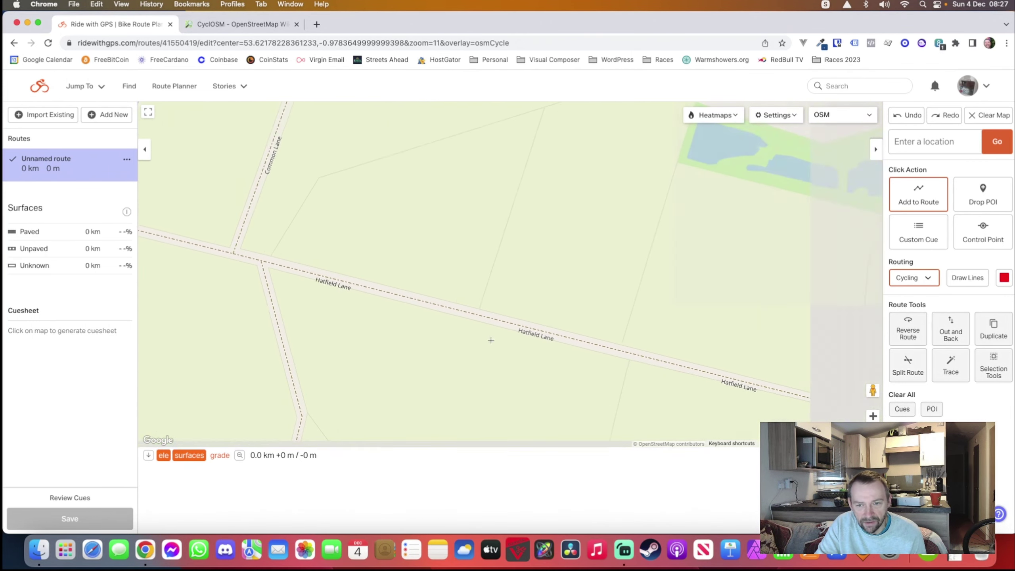
left_click_drag(577, 386, 373, 326)
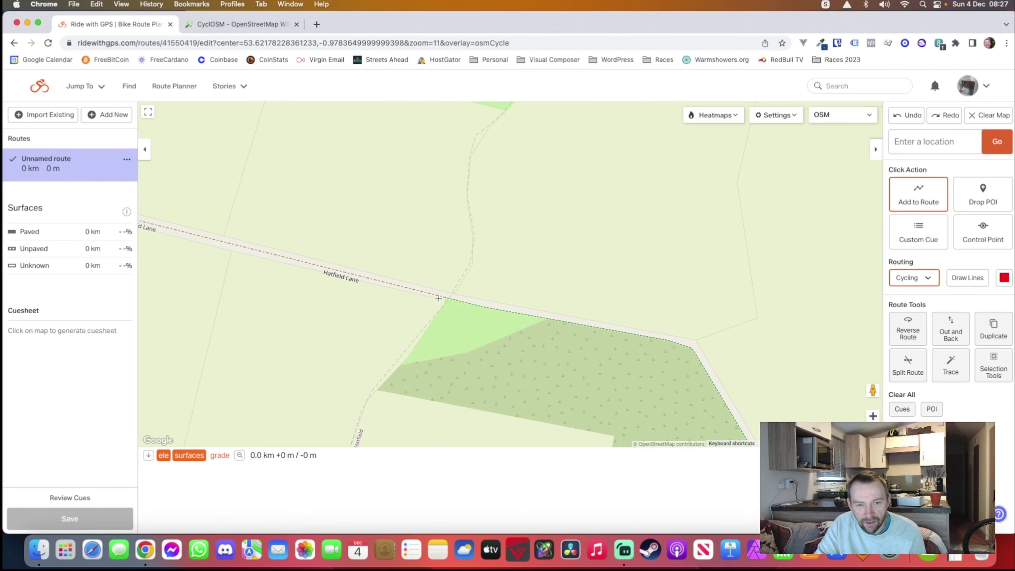
scroll(438, 298, "up", 3)
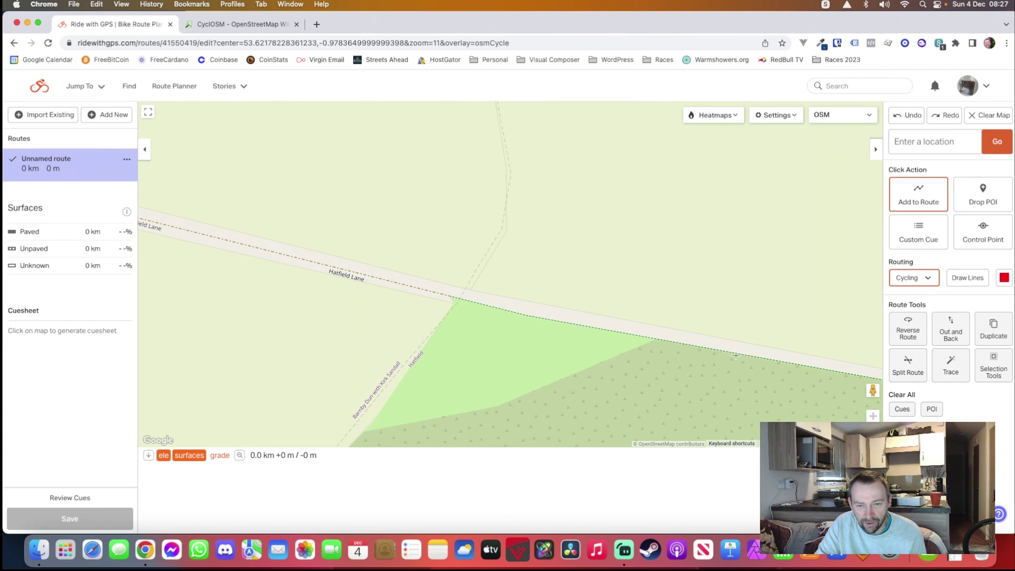
left_click_drag(736, 355, 567, 325)
left_click_drag(725, 401, 433, 238)
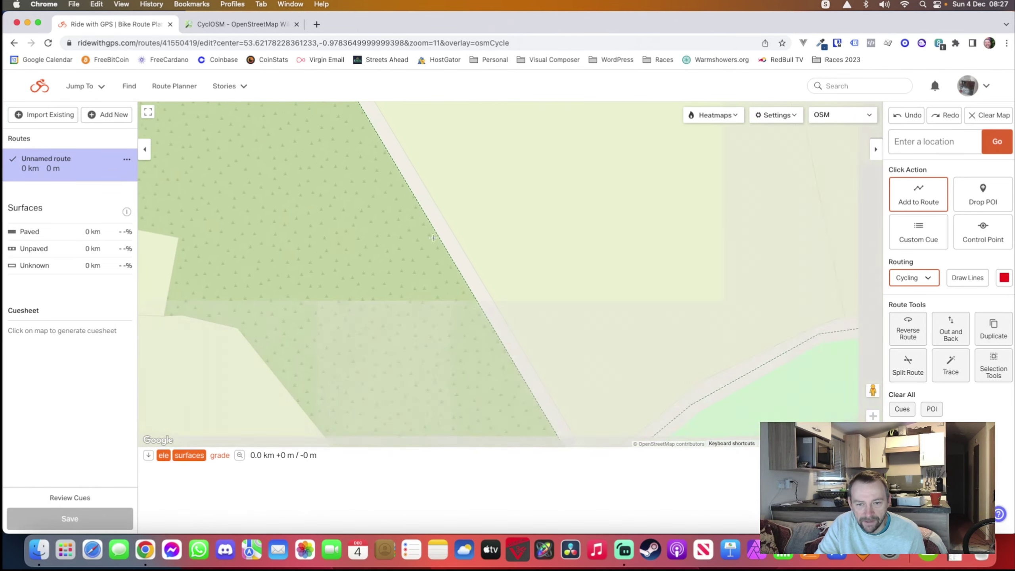
scroll(577, 301, "down", 5)
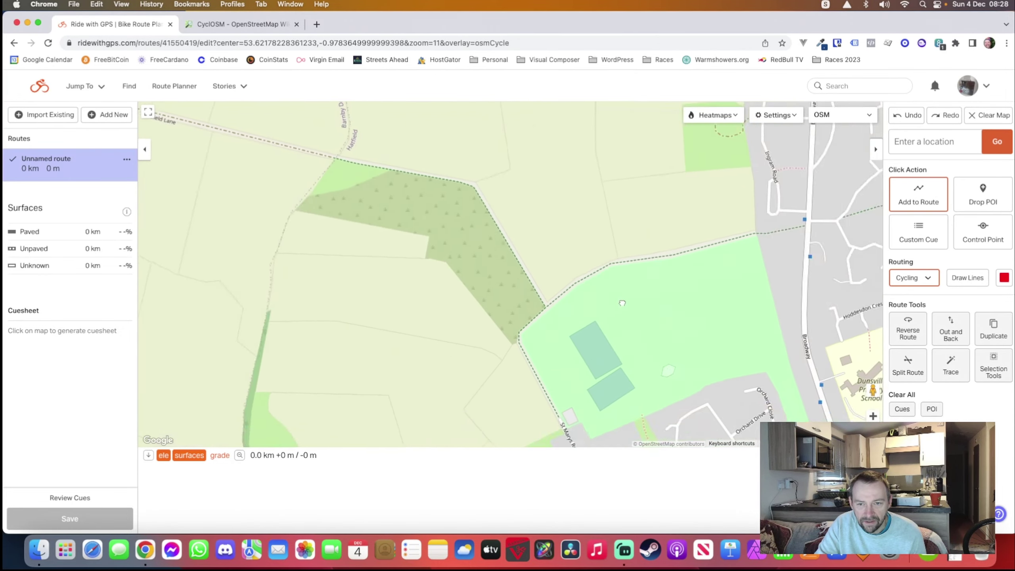
left_click_drag(622, 303, 518, 281)
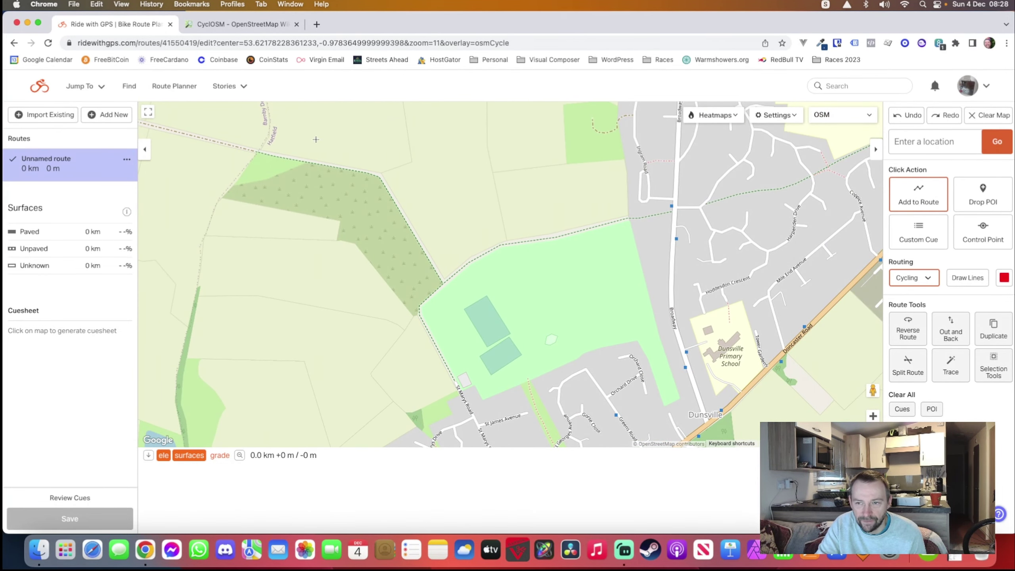
left_click_drag(315, 139, 428, 171)
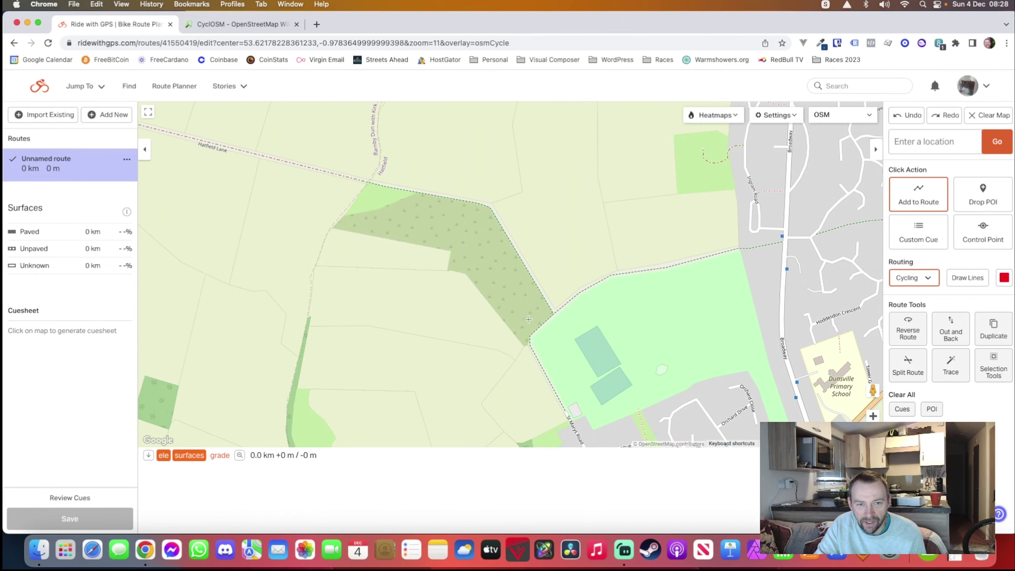
Step: Switch the base map back to OSM Cycle and examine the paths and roads from Dunsville past Hatfield Woodhouse towards Thorne
left_click(855, 118)
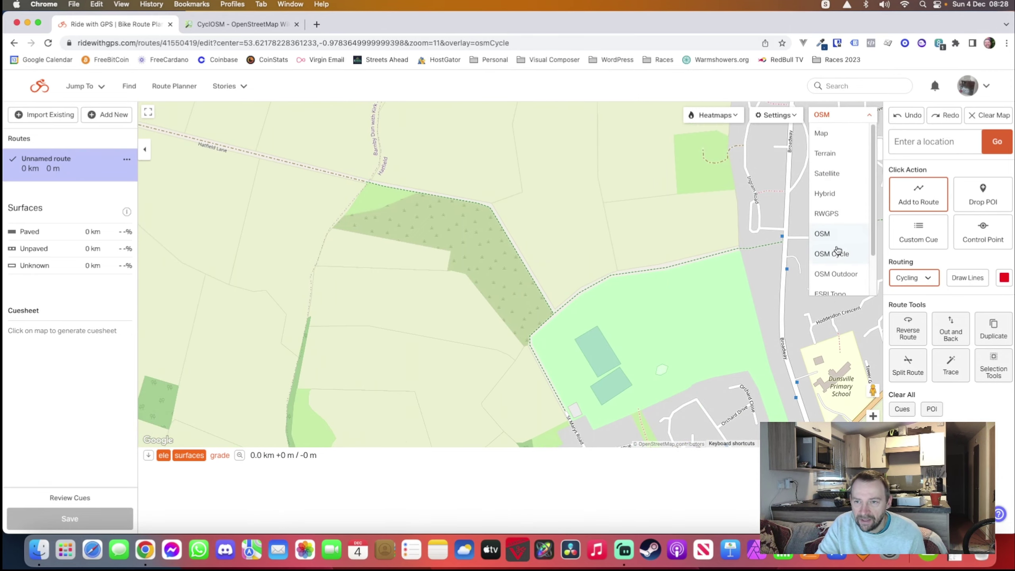
left_click(837, 255)
scroll(702, 306, "right", 10)
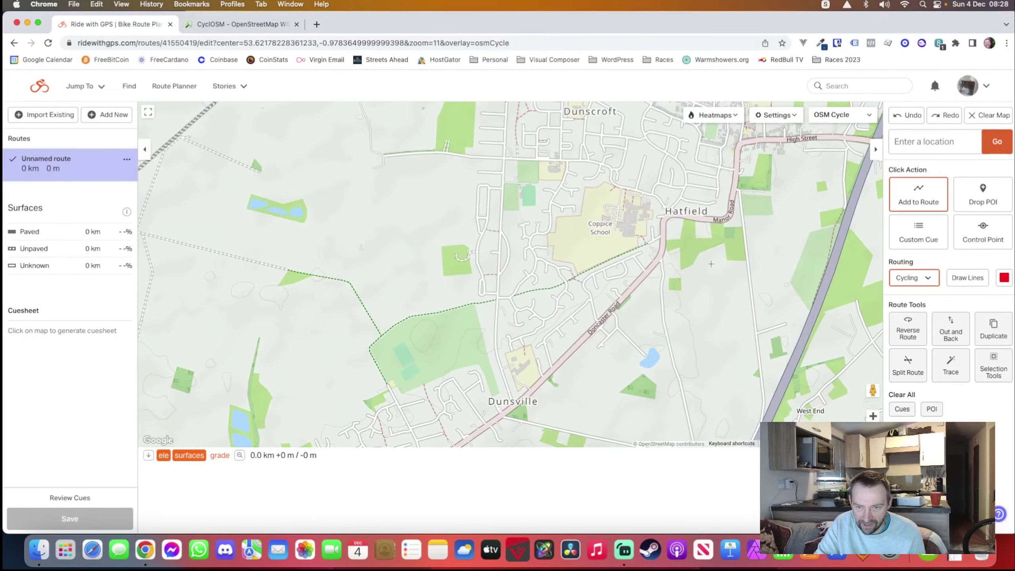
left_click_drag(695, 282, 651, 308)
scroll(693, 300, "down", 3)
scroll(693, 300, "right", 15)
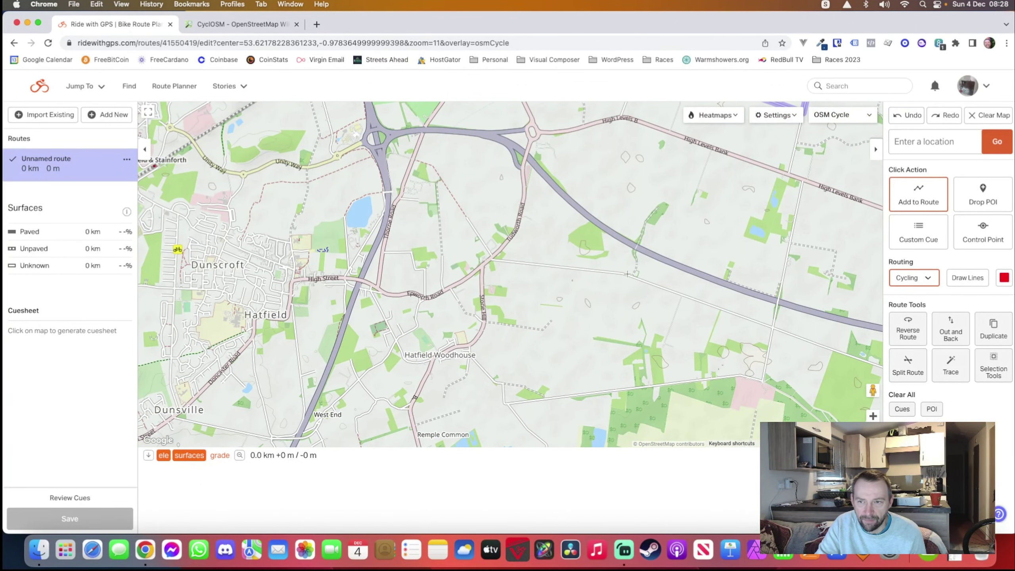
scroll(627, 275, "down", 2)
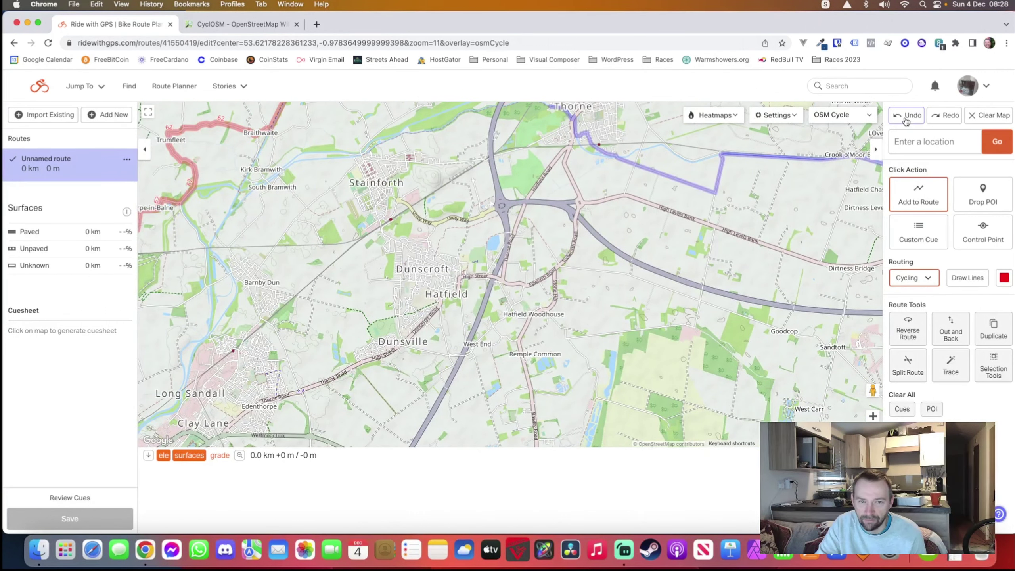
Step: Leave the route planner without saving the cleared map and open the saved route "North Lincs short 80km"
left_click(45, 89)
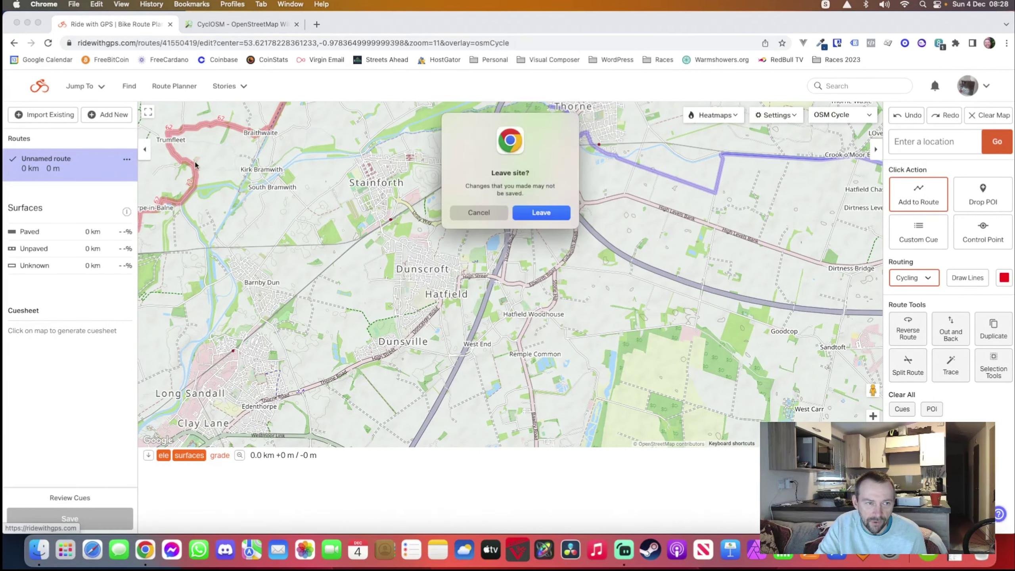
left_click(541, 212)
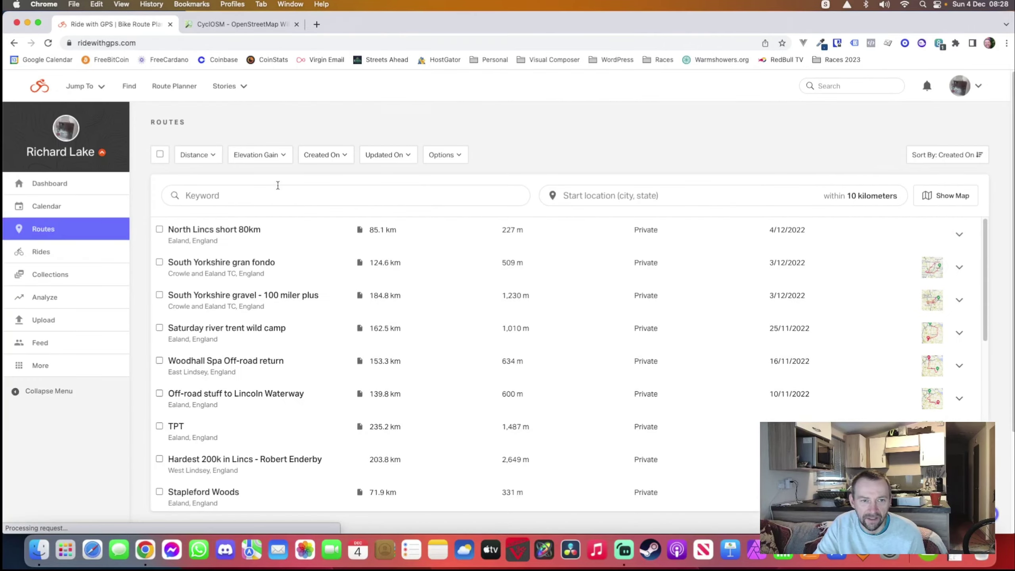
left_click(218, 229)
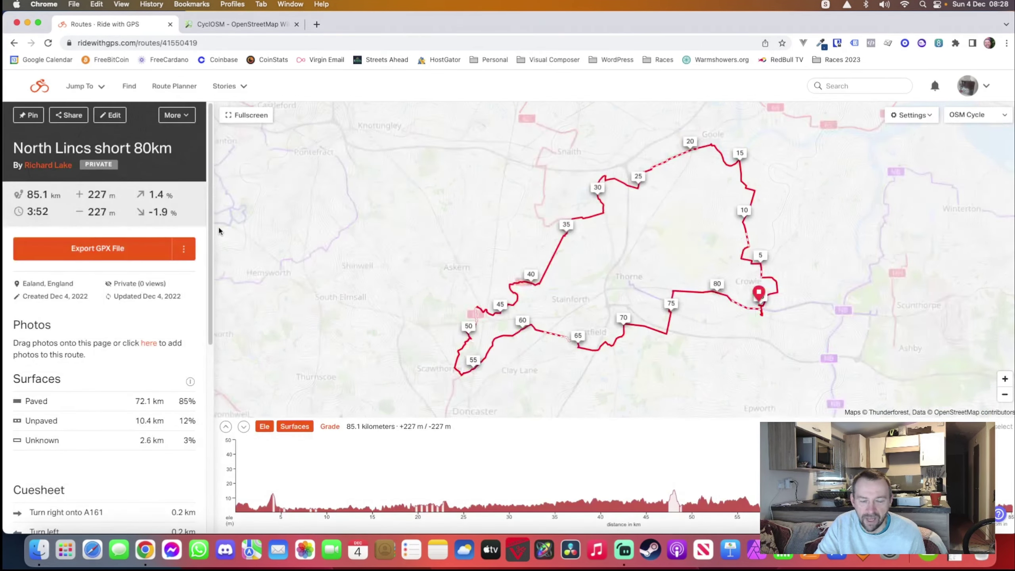
Step: Look over the saved route's full loop between Crowle, Goole and Bentley against the surrounding cycle network
scroll(713, 286, "up", 3)
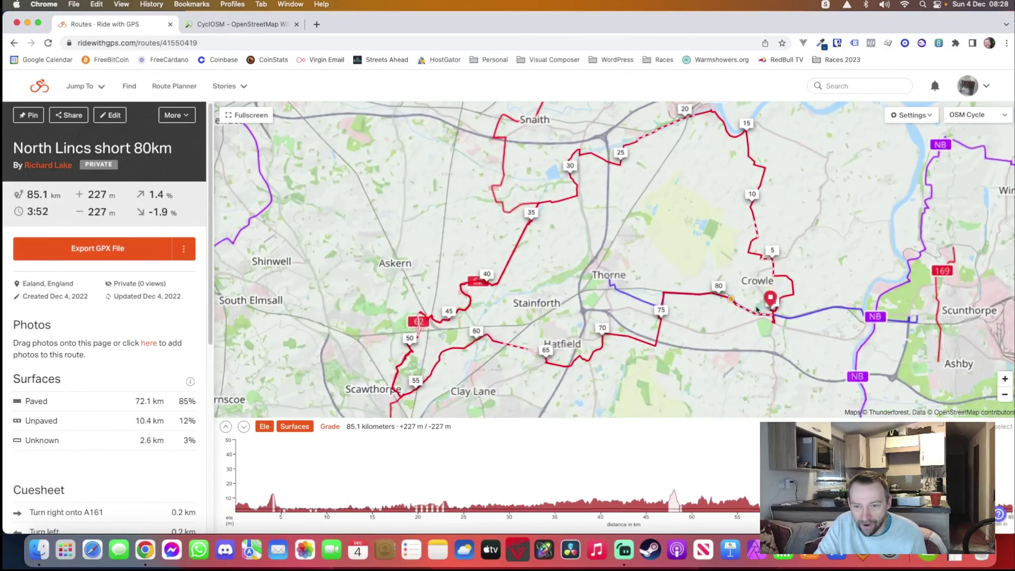
left_click_drag(750, 359, 646, 339)
scroll(606, 297, "up", 4)
left_click_drag(516, 211, 638, 238)
scroll(596, 255, "down", 1)
scroll(638, 239, "down", 3)
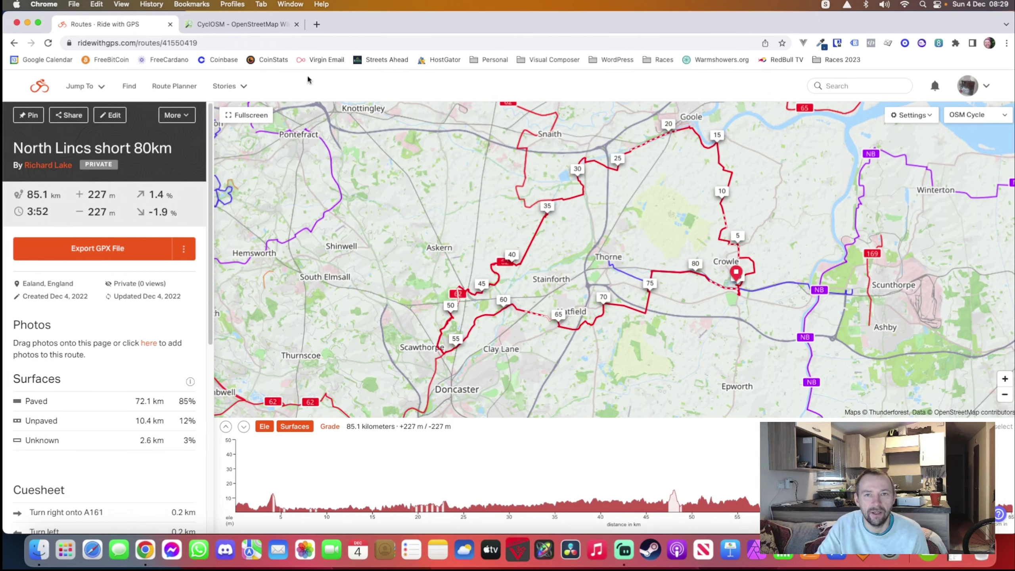
Step: Return to the CyclOSM wiki page and find its Key to the Map section, starting with the colours
left_click(214, 25)
scroll(174, 276, "up", 10)
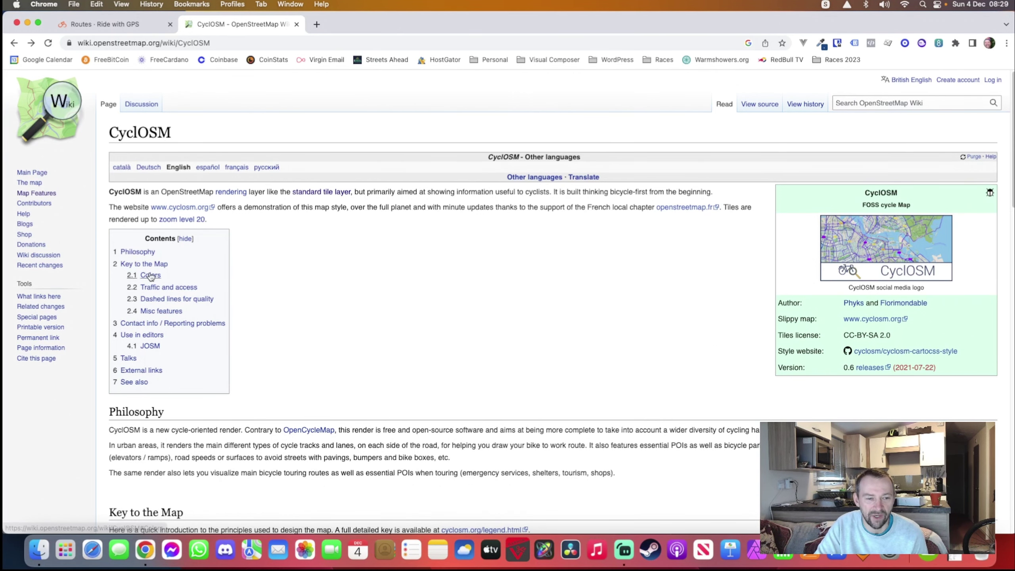
scroll(312, 314, "down", 2)
scroll(206, 271, "down", 15)
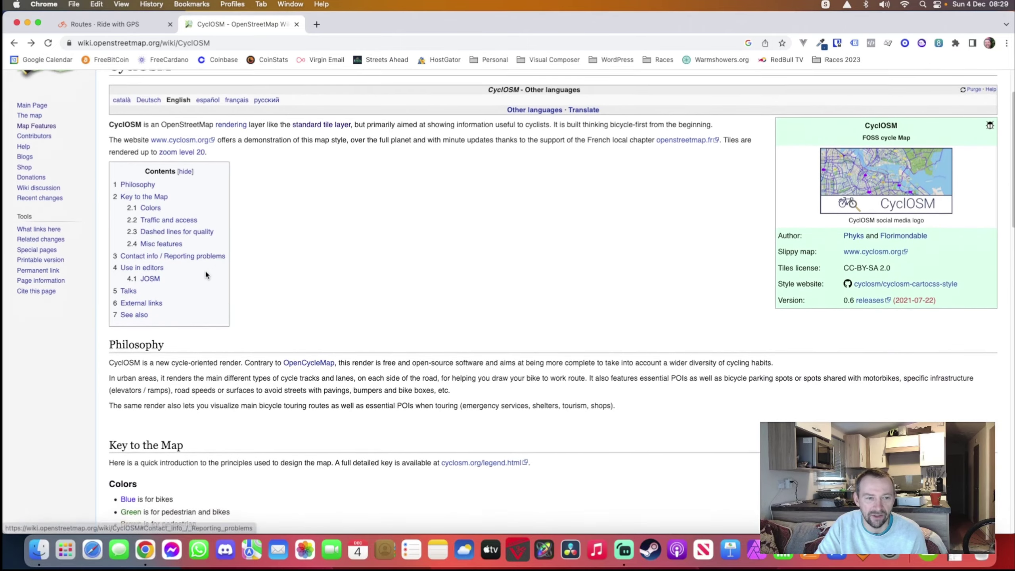